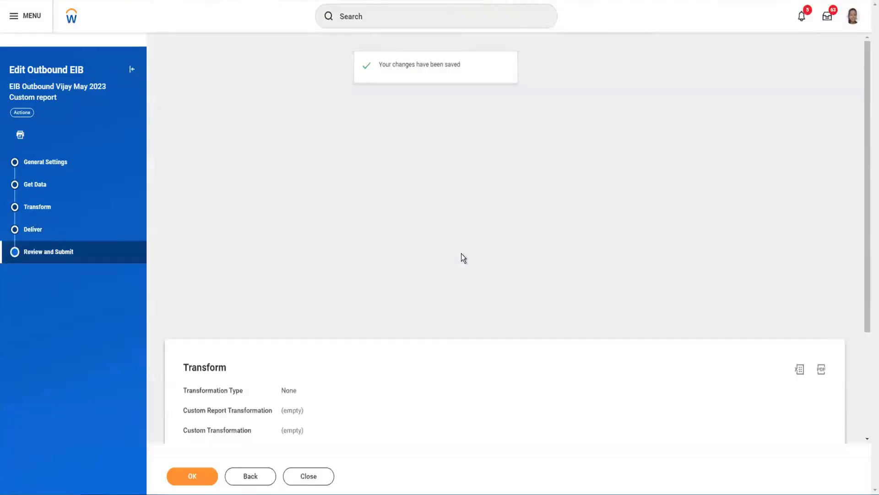
Step: Review the outbound EIB's Transform and Deliver settings, then submit the integration setup
scroll(370, 277, down, 5)
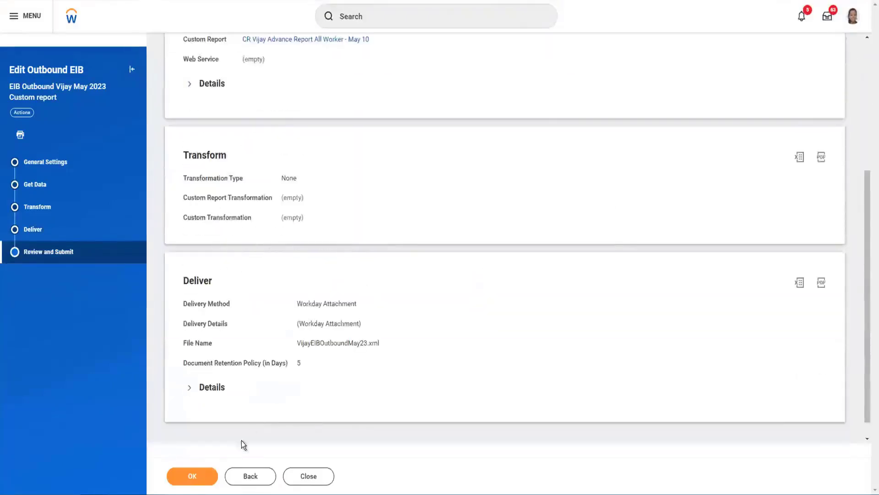
click(193, 475)
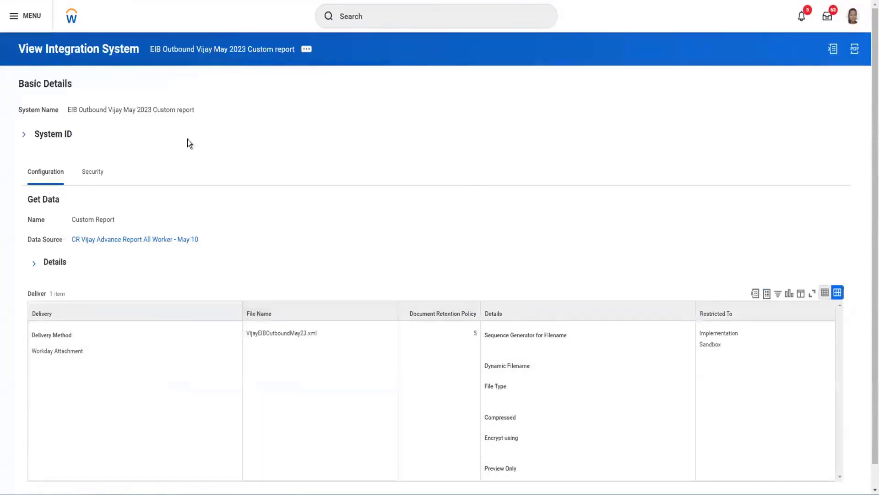
scroll(219, 150, down, 1)
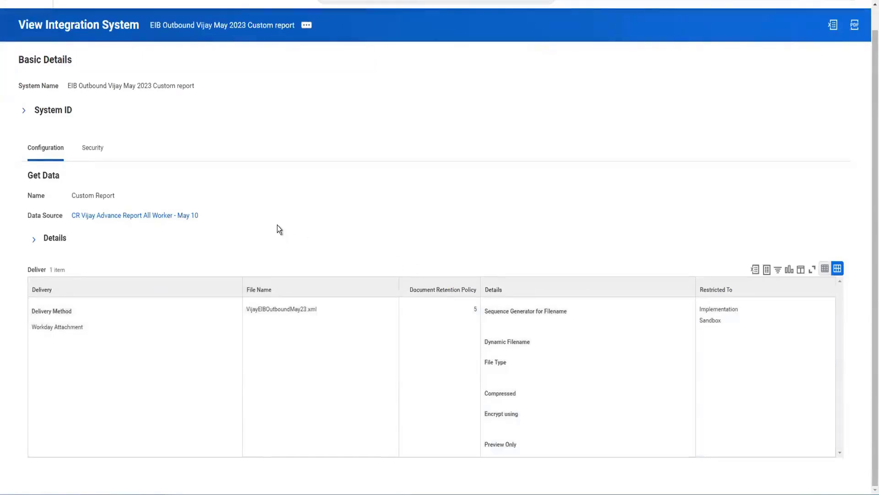
scroll(277, 225, up, 1)
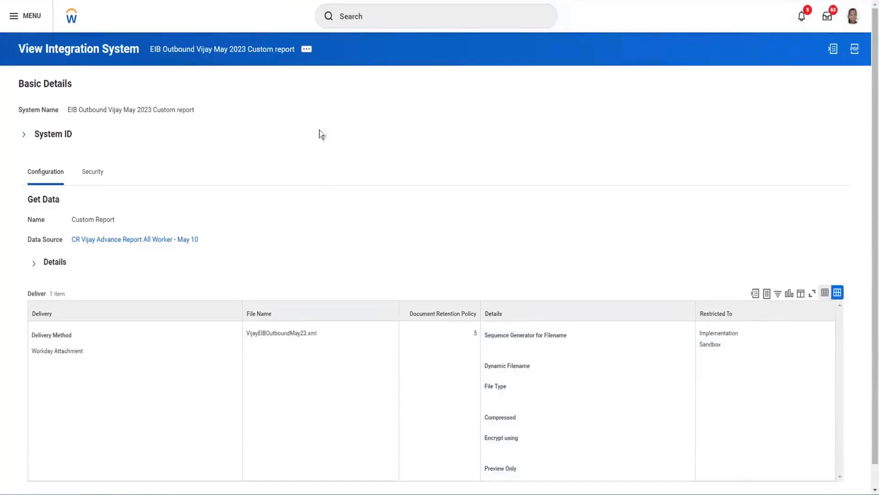
Step: Start a launch request for this outbound EIB integration with the run frequency Run Now
click(306, 52)
mouse_move(355, 91)
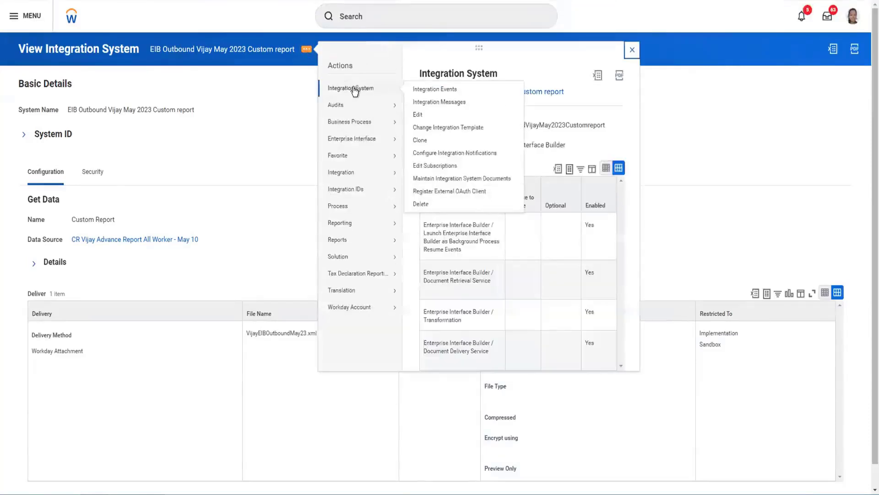
mouse_move(345, 179)
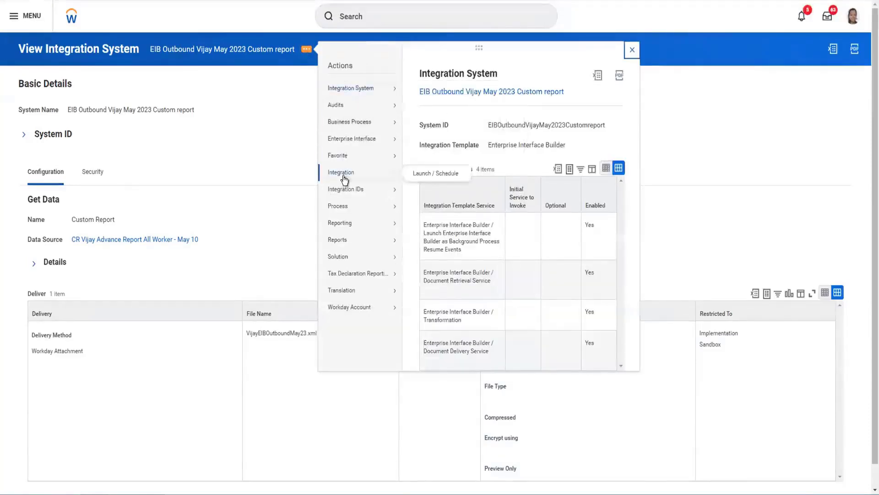
click(436, 173)
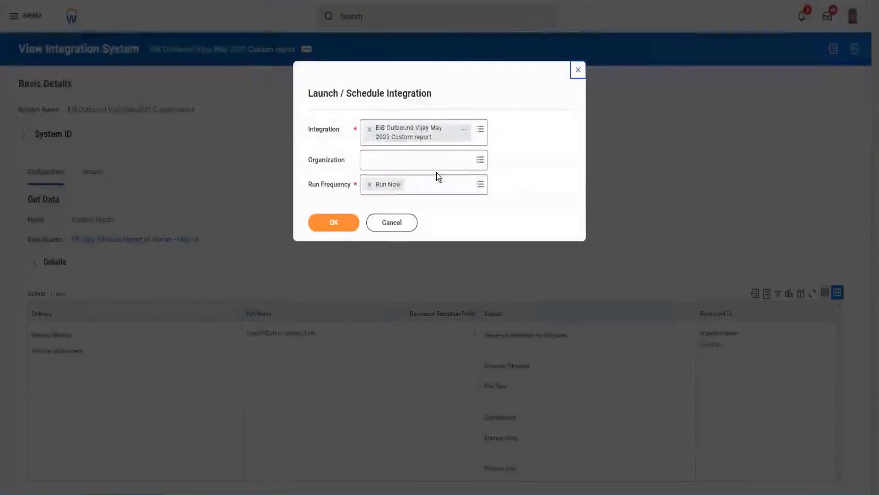
click(330, 224)
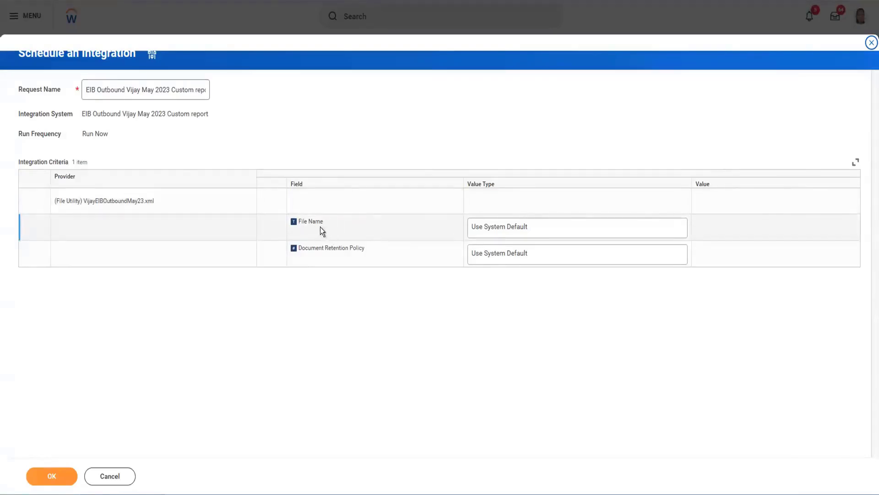
Step: Try Specify Value as the value type for the File Name criterion
click(522, 229)
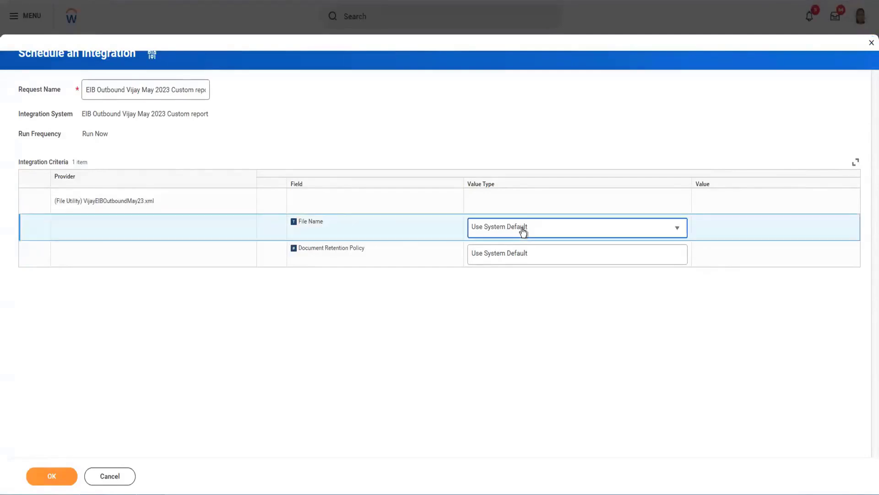
click(523, 232)
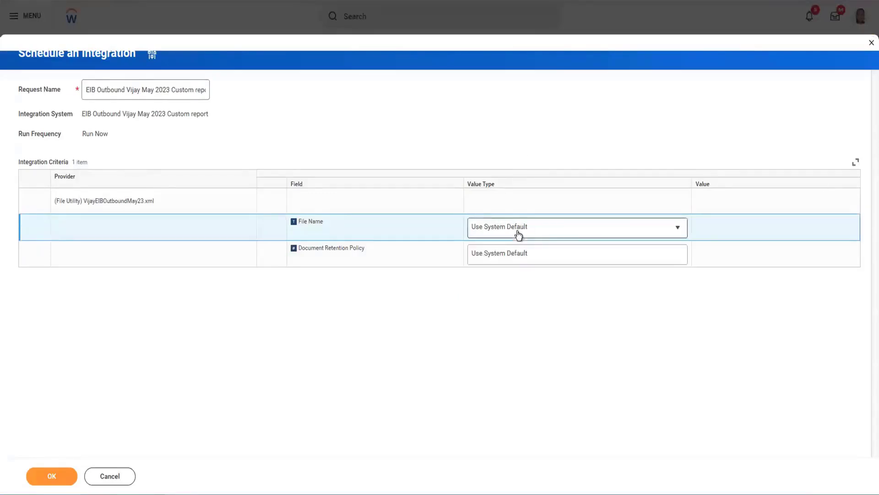
click(576, 234)
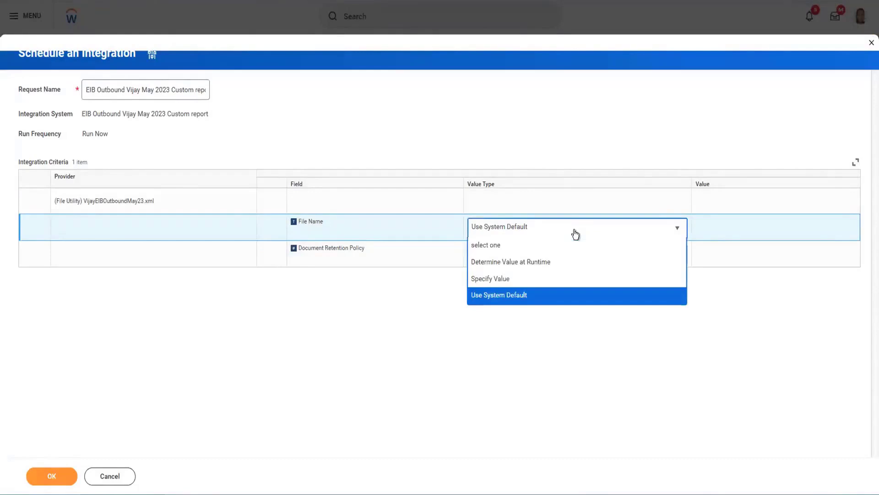
click(505, 278)
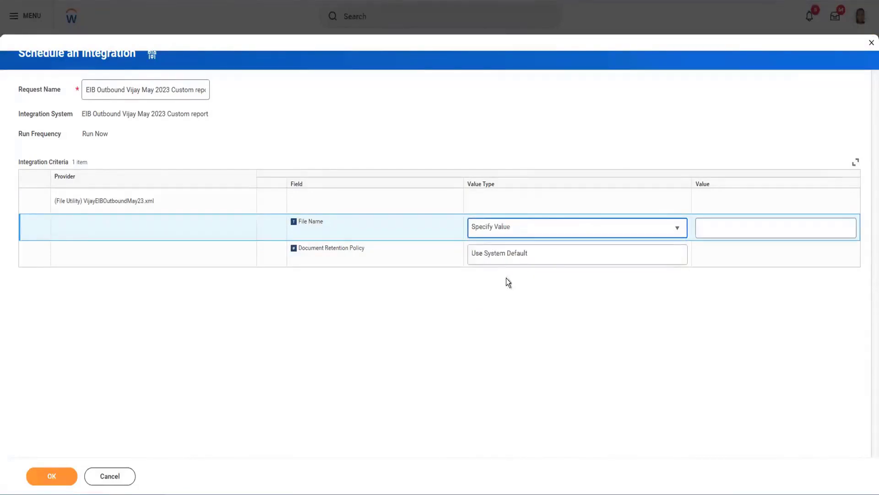
click(718, 231)
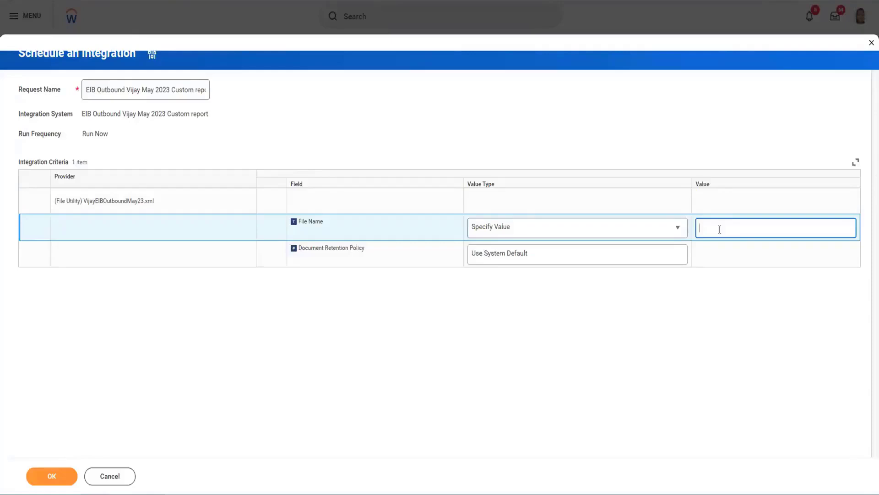
Step: Try Determine Value at Runtime for the File Name, using the field Next Sequence for Integration File Utility
click(554, 236)
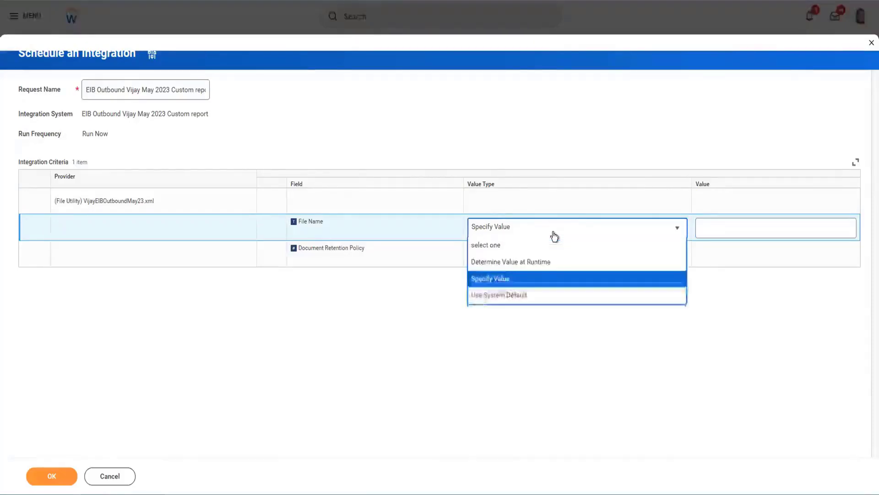
click(506, 262)
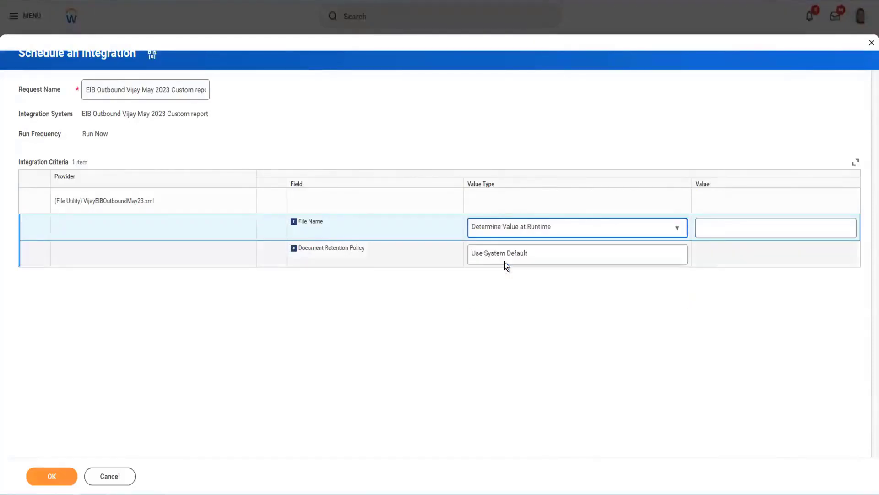
click(739, 227)
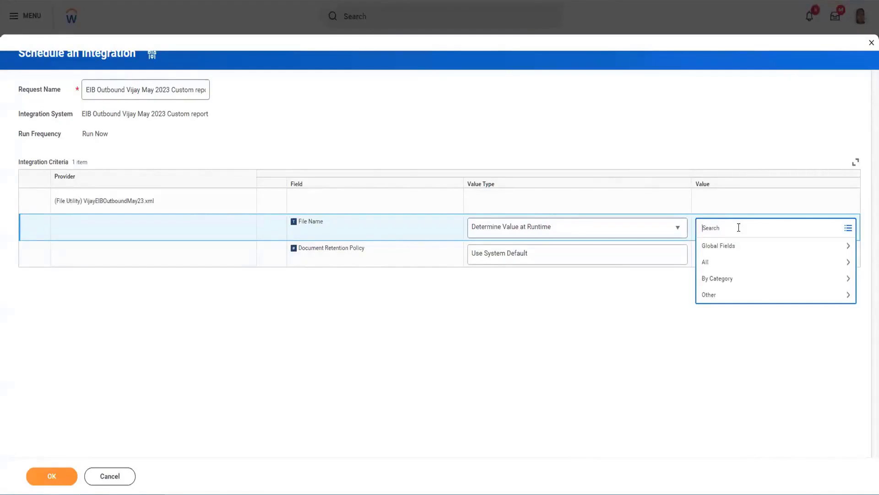
text(next)
key(Return)
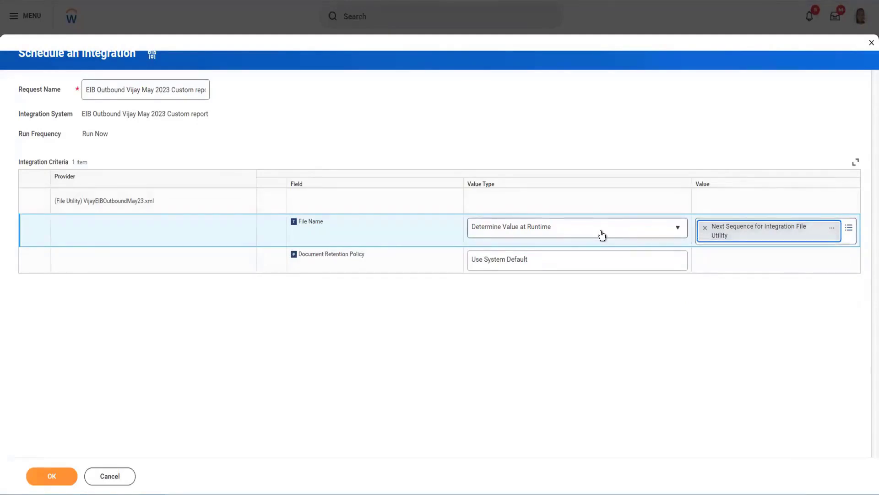
Step: Read the report field description of Next Sequence for Integration File Utility
click(832, 230)
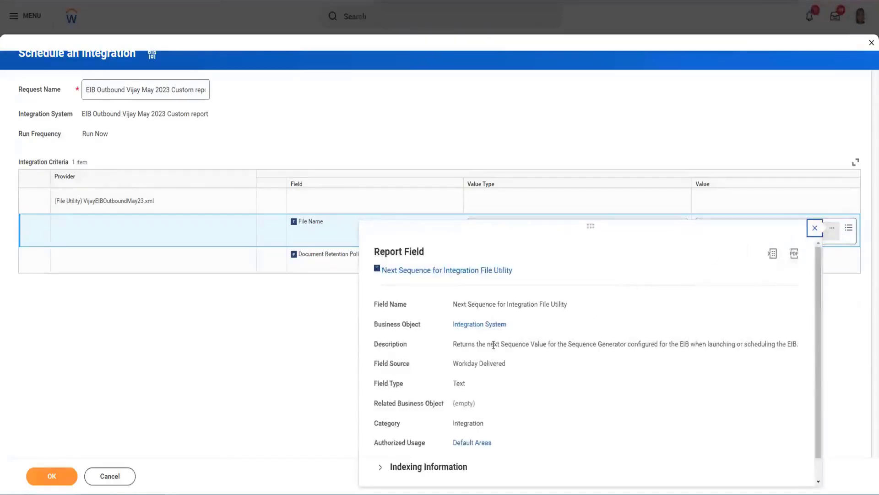
drag(492, 344, 769, 343)
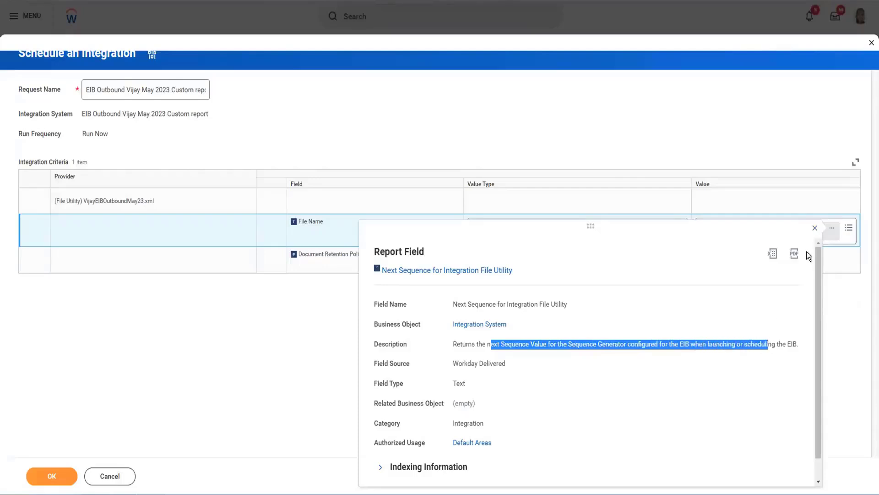
click(815, 228)
Step: Restore the File Name's value type to Use System Default and check the Document Retention Policy's value type
click(661, 231)
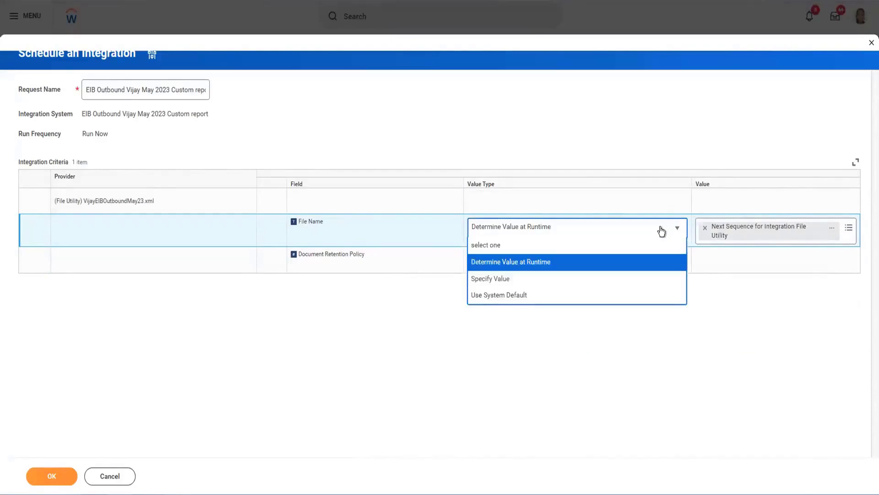
click(504, 295)
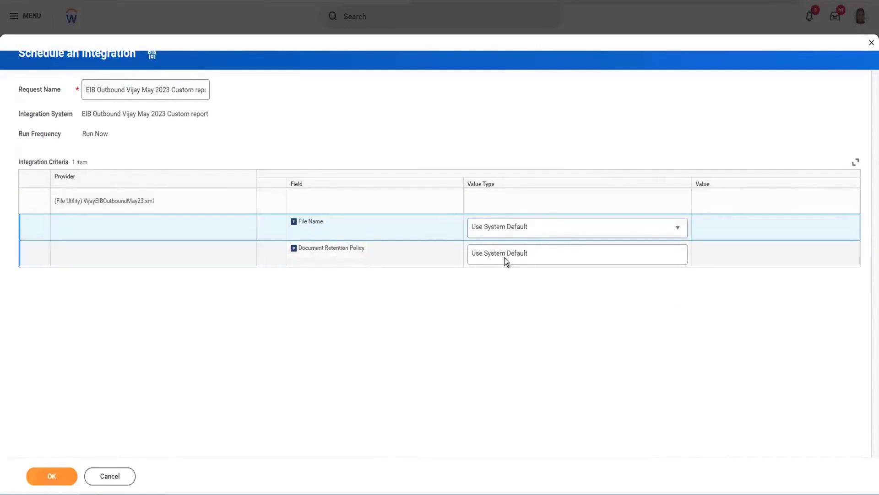
click(542, 260)
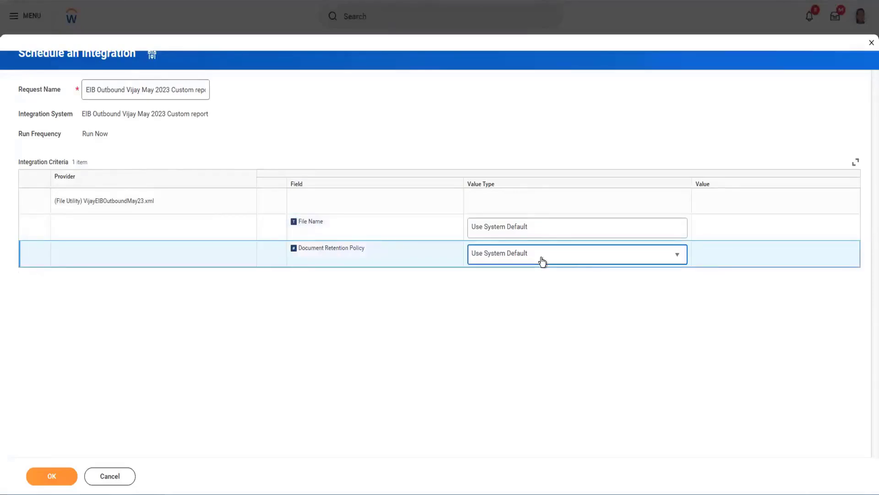
click(640, 256)
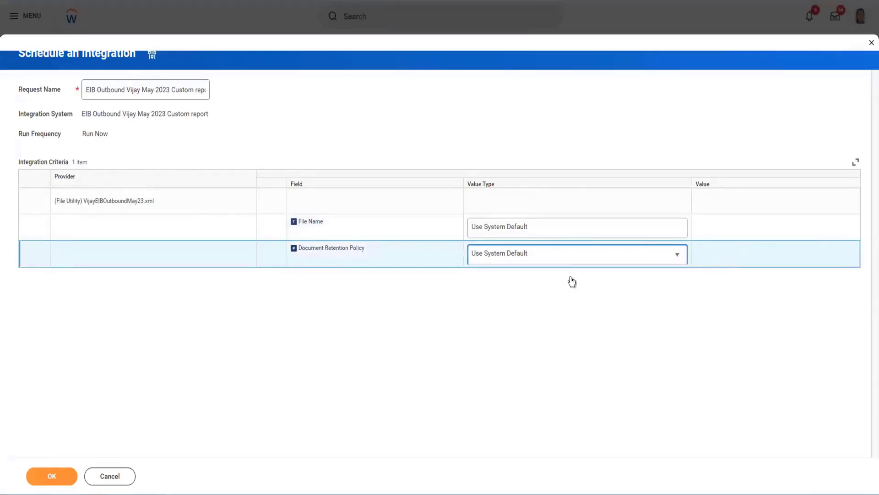
click(401, 280)
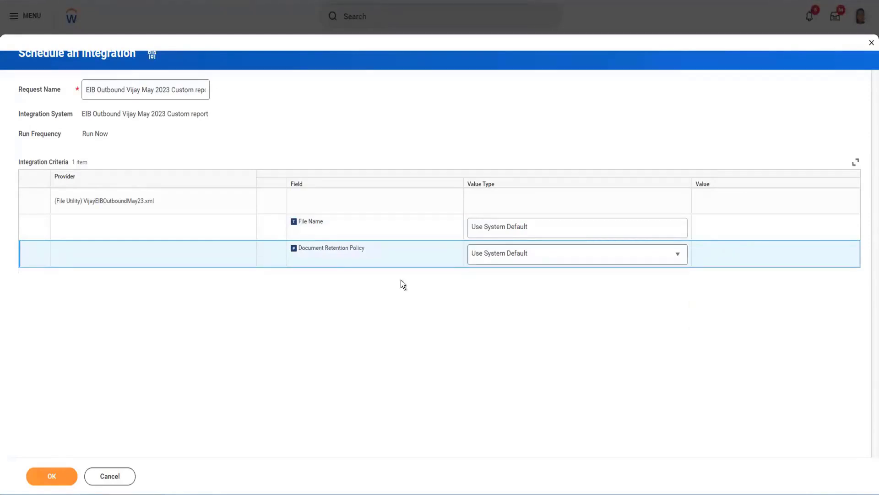
Step: Run the integration with the system default criteria and refresh its background process status
click(53, 476)
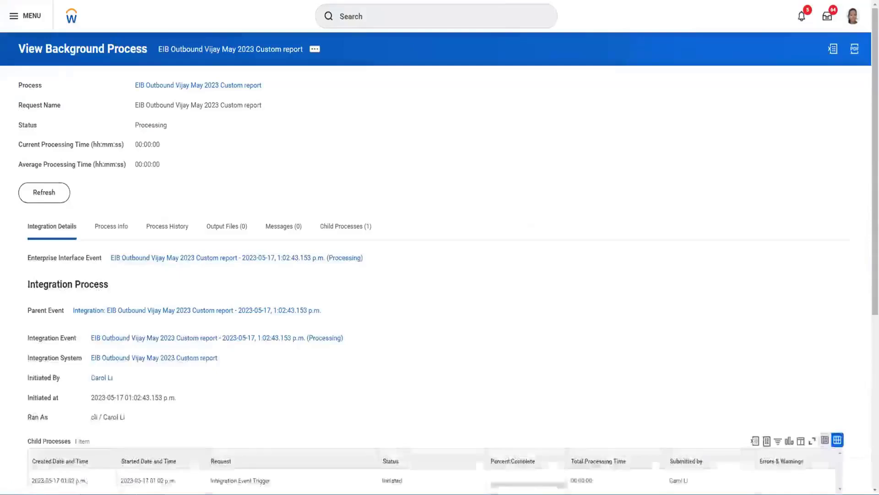
click(51, 197)
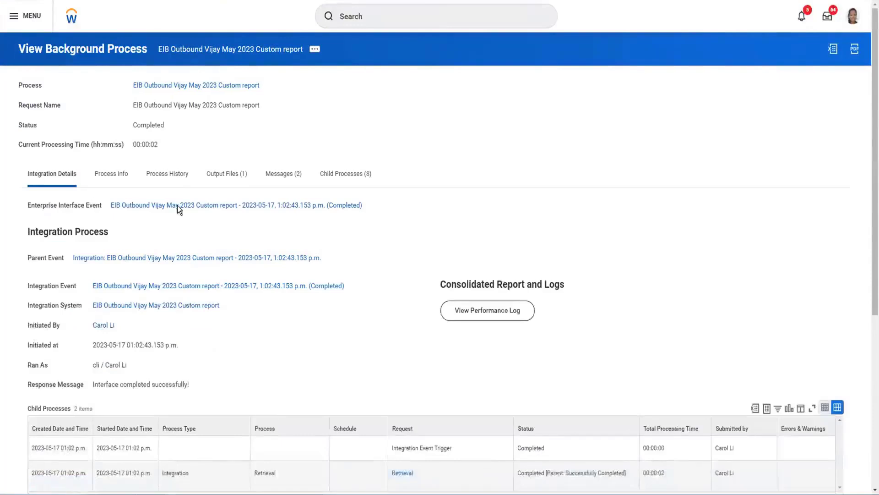
Step: Examine the background process's output files and its integration details, including response message, child processes, data source and delivery settings
click(224, 178)
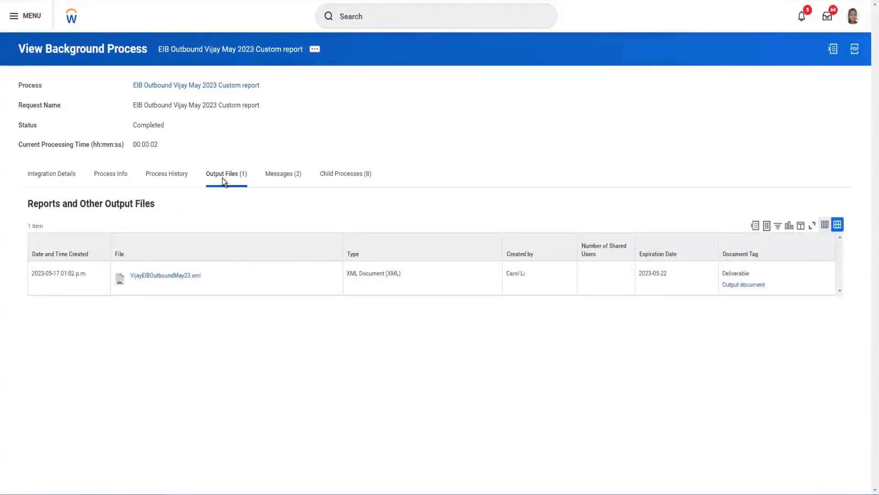
click(56, 175)
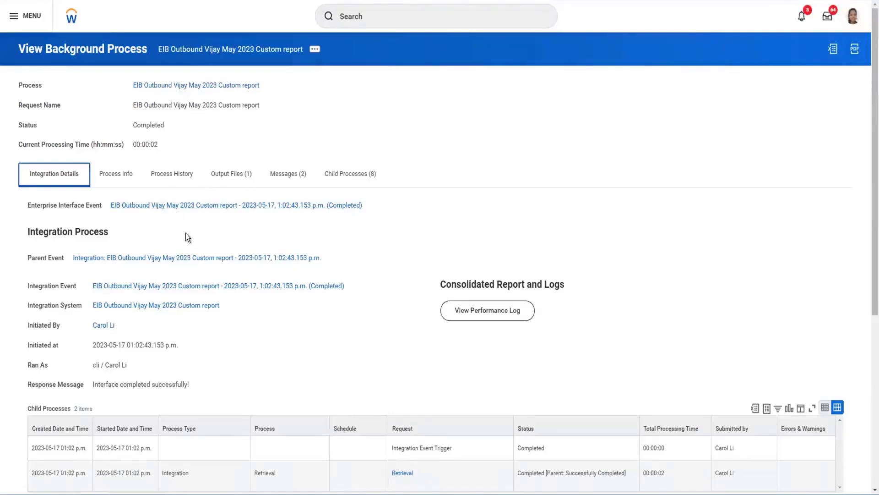
scroll(186, 233, down, 2)
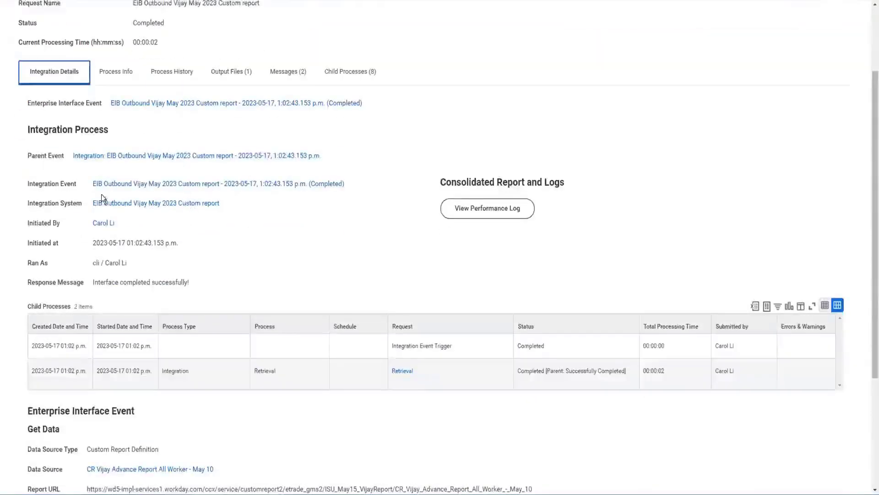
scroll(213, 156, up, 2)
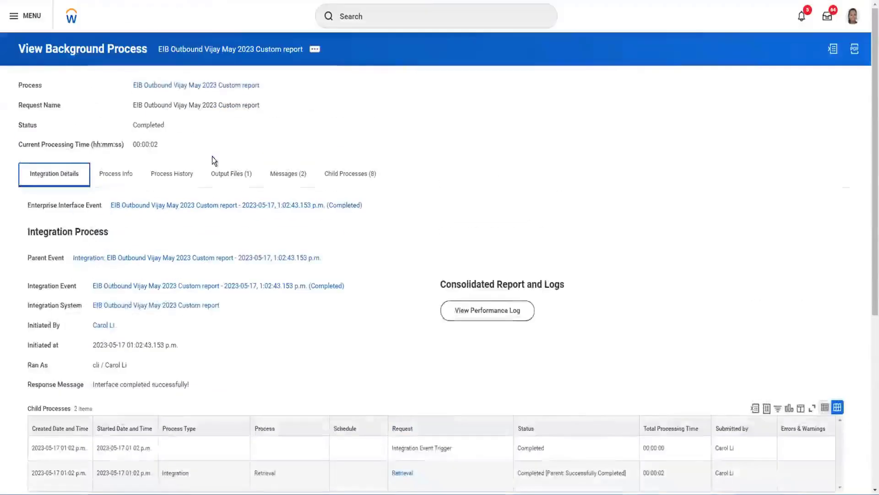
scroll(206, 232, down, 2)
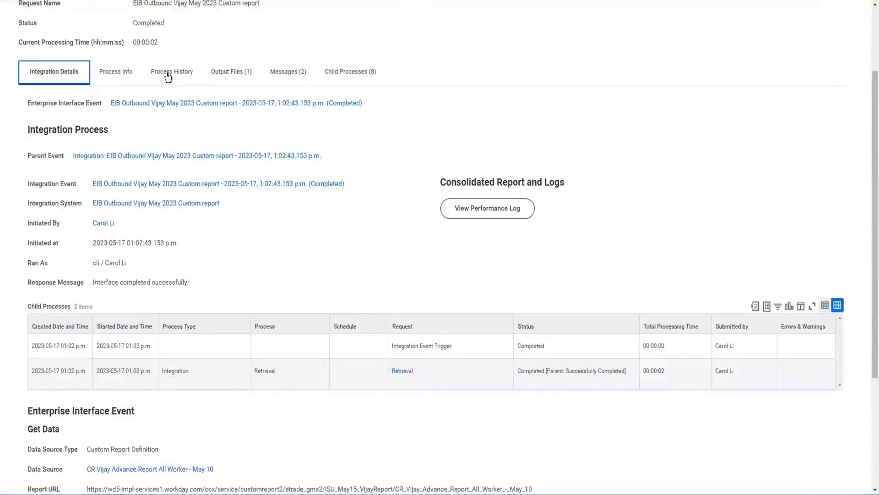
scroll(130, 254, down, 3)
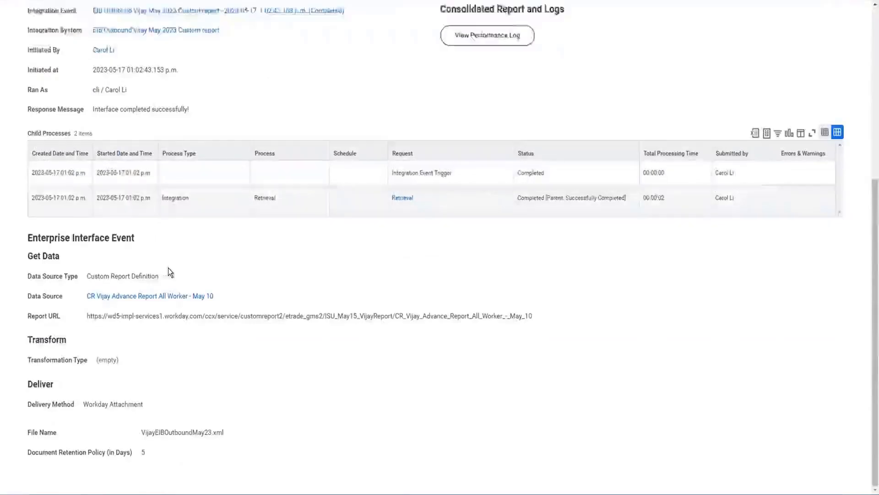
scroll(170, 268, up, 5)
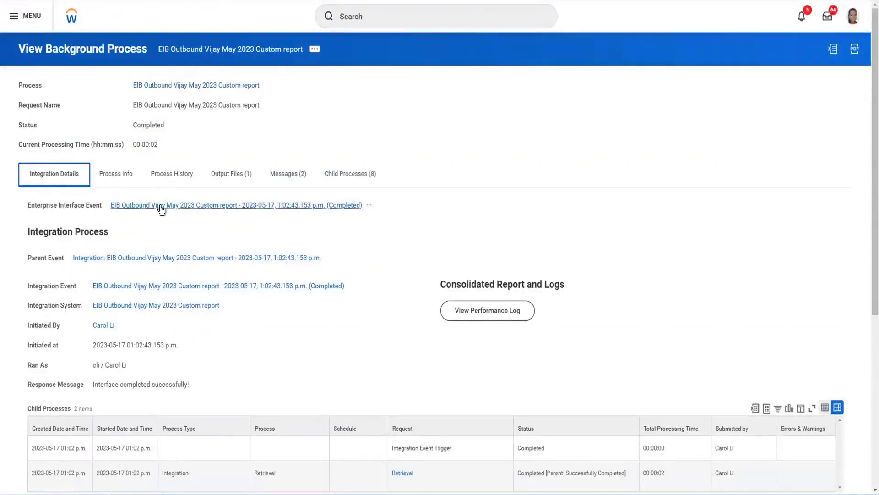
scroll(161, 207, down, 4)
scroll(52, 170, up, 4)
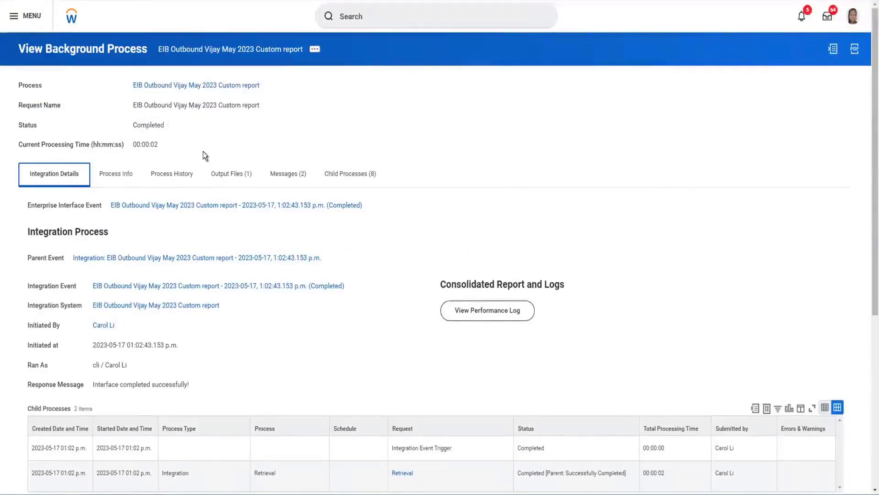
scroll(202, 151, down, 4)
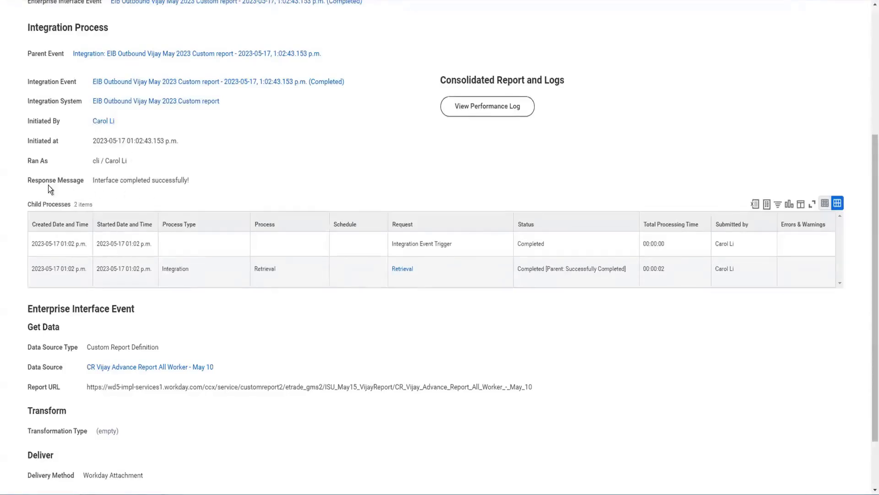
Step: Examine the integration details' child processes, data source and delivery settings, reading the Report URL and its report name portion closely
scroll(188, 190, down, 1)
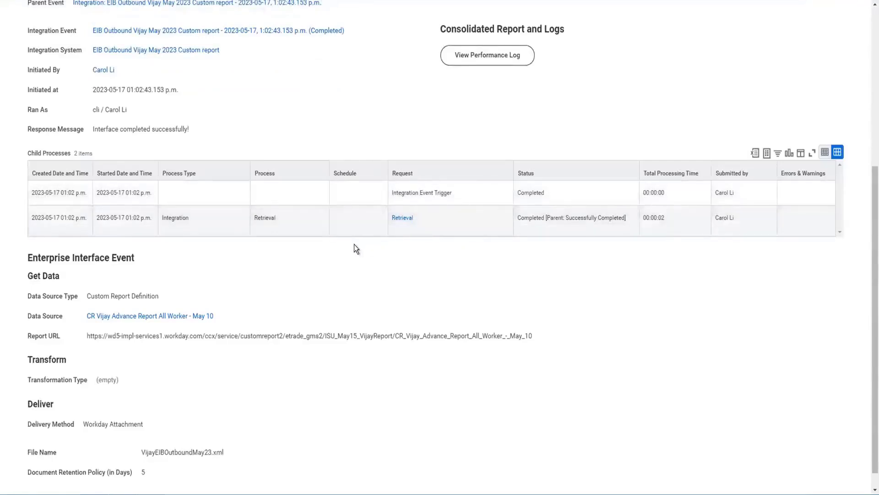
scroll(354, 245, down, 1)
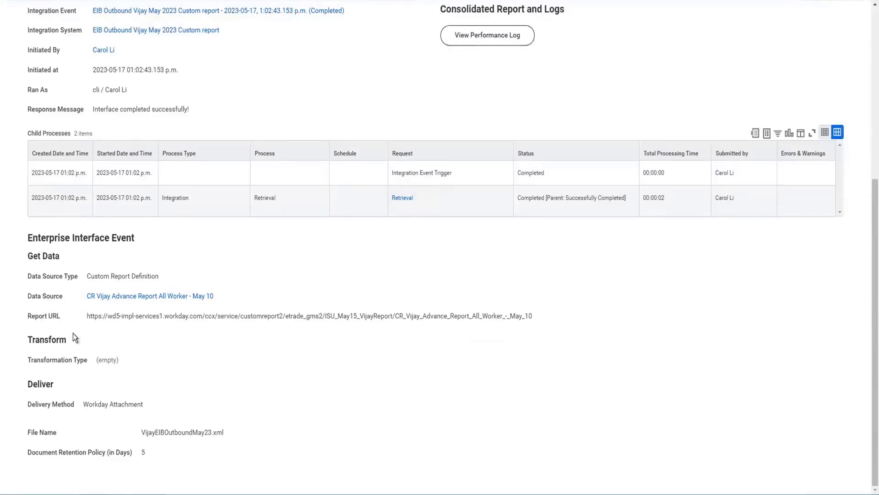
drag(86, 317, 161, 315)
drag(218, 314, 521, 318)
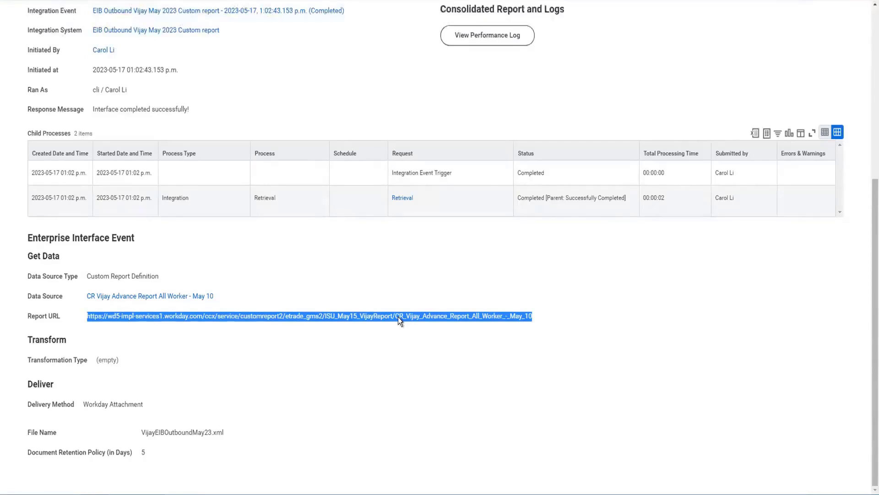
click(310, 328)
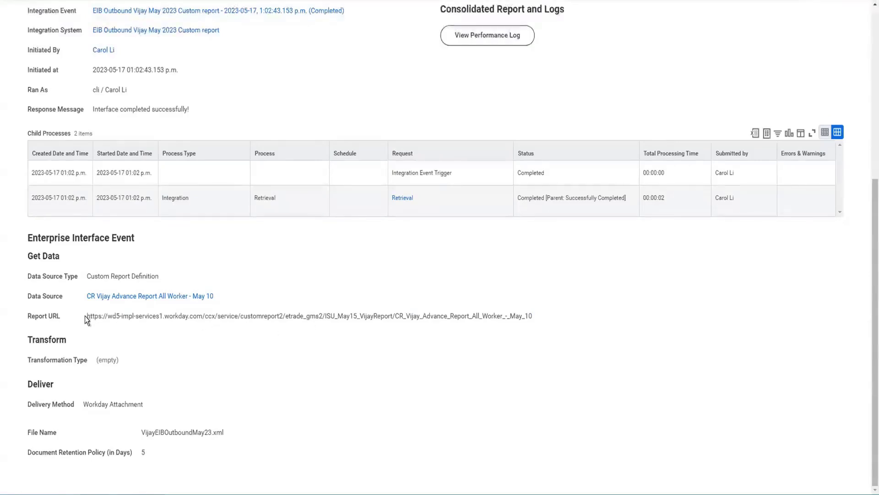
drag(158, 318, 488, 317)
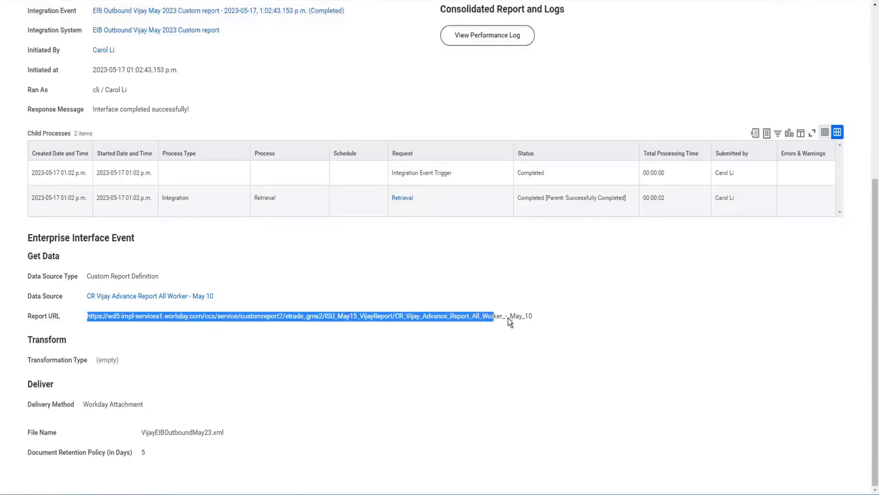
click(537, 317)
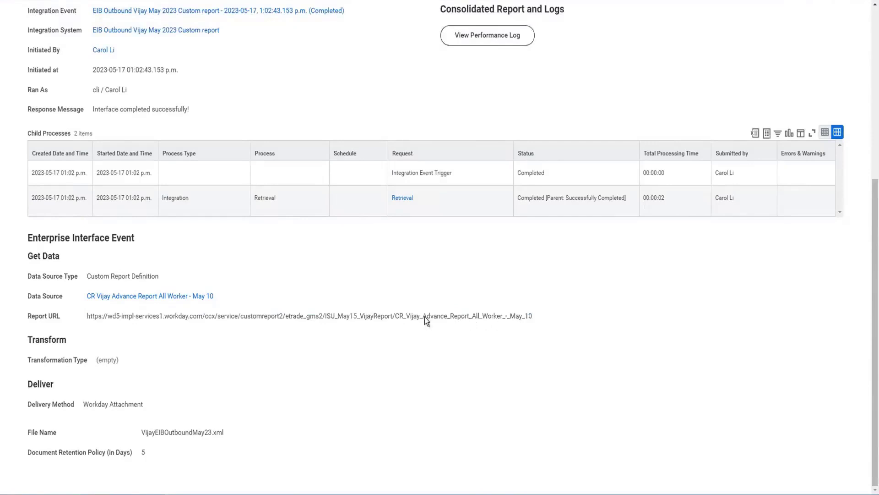
drag(398, 316, 529, 316)
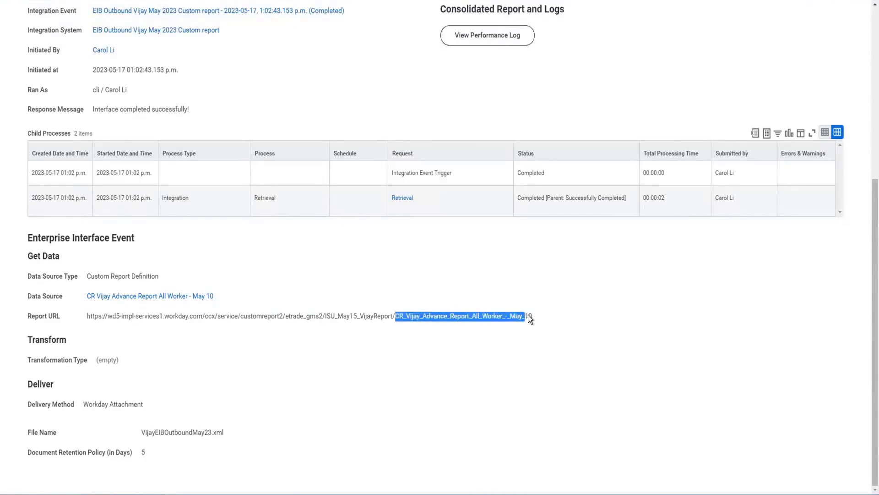
click(536, 317)
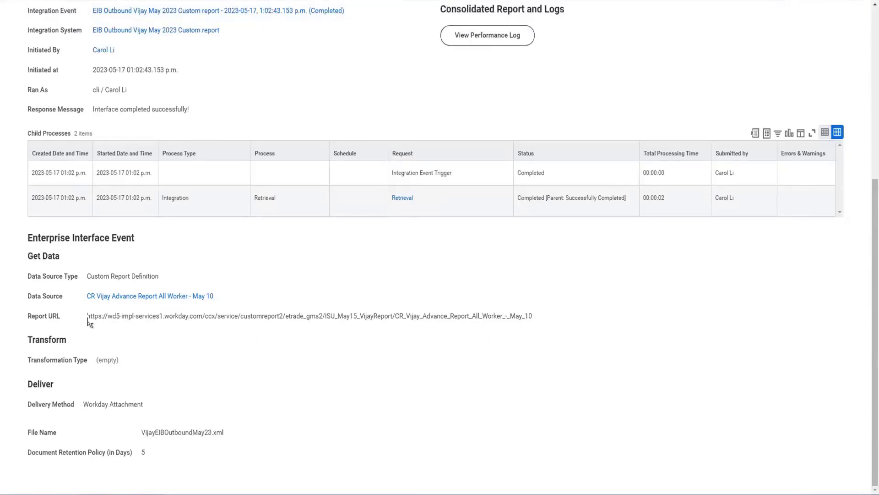
drag(87, 316, 539, 316)
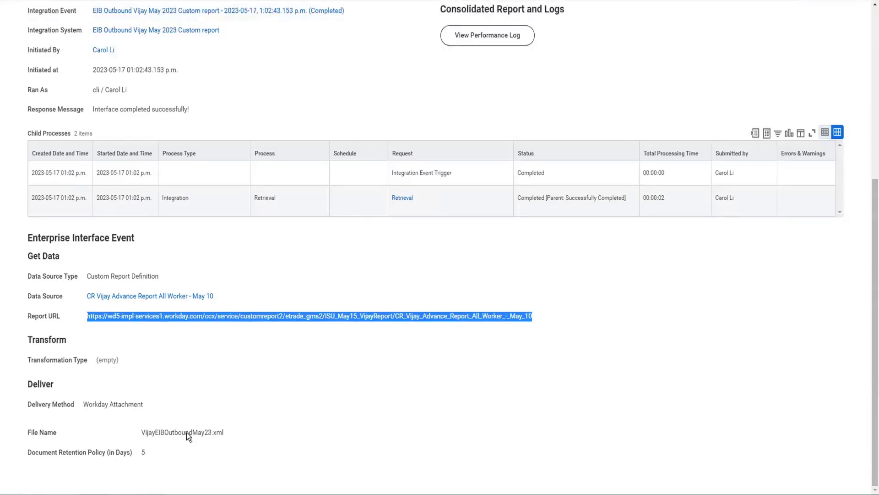
Step: Download the background process's output file VijayEIBOutboundMay23.xml and open it
scroll(204, 369, up, 6)
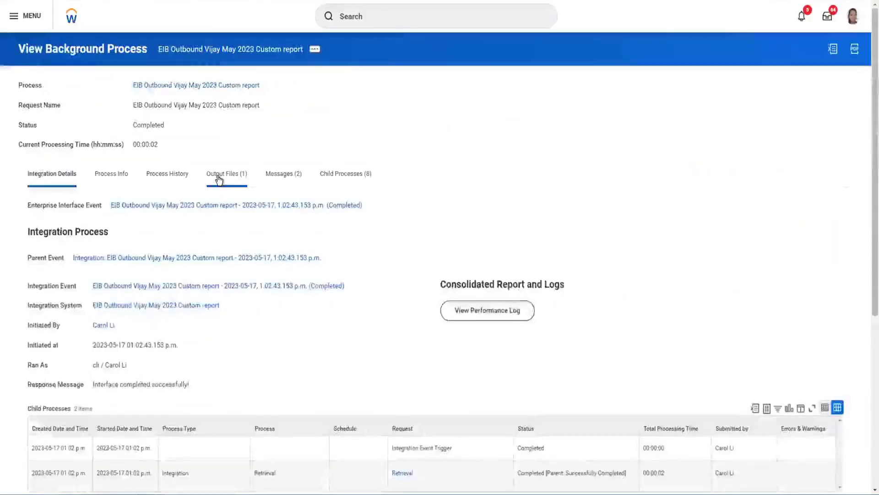
click(218, 175)
click(166, 275)
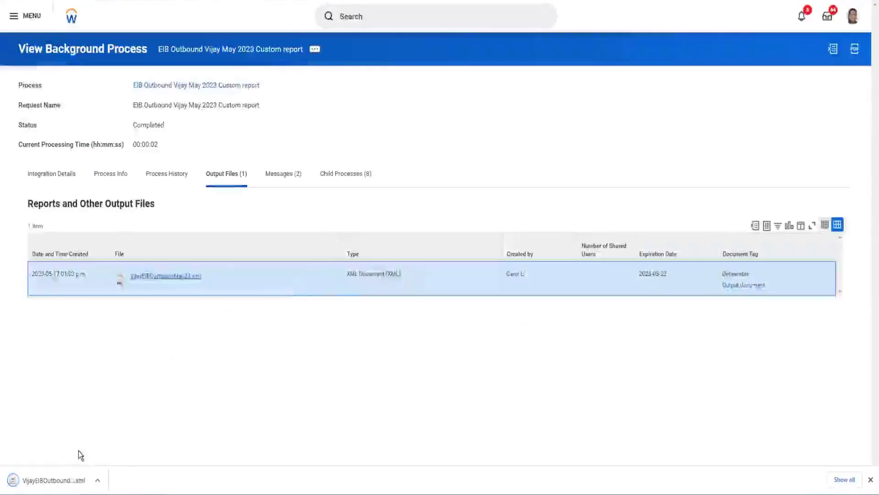
click(50, 483)
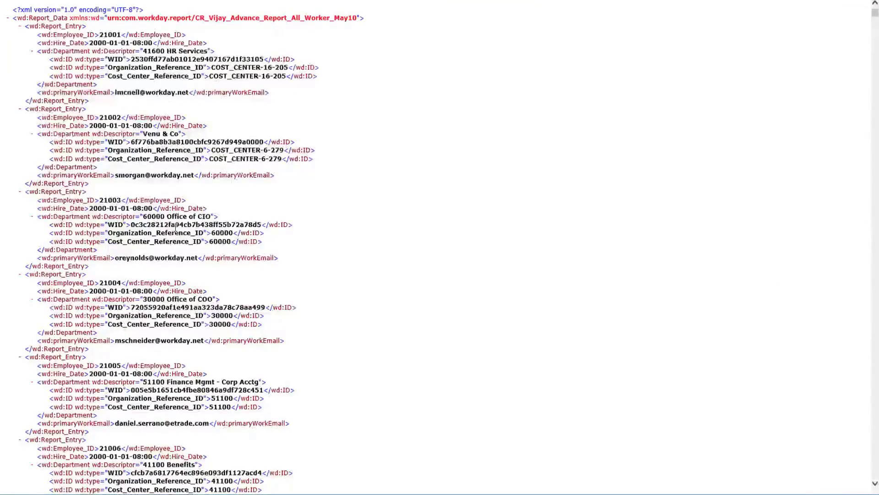
Step: Look through the employee report entries in the output XML and close the file
scroll(177, 231, down, 3)
scroll(175, 233, down, 20)
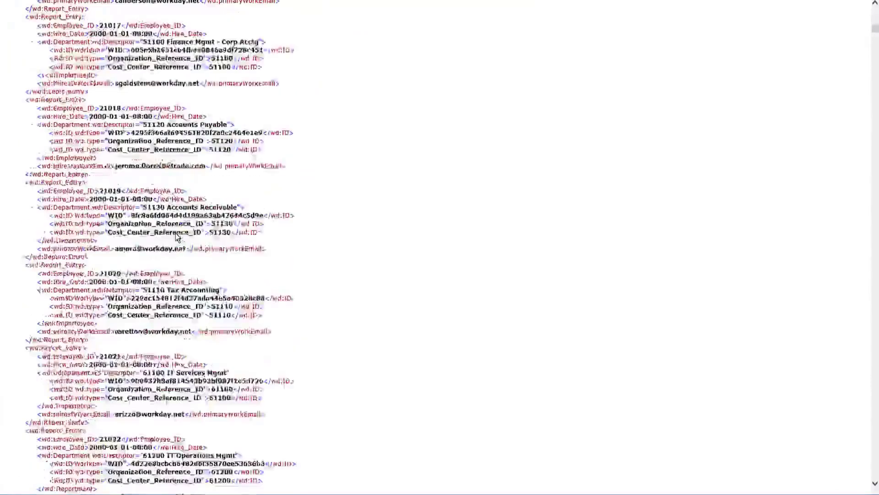
scroll(177, 232, up, 20)
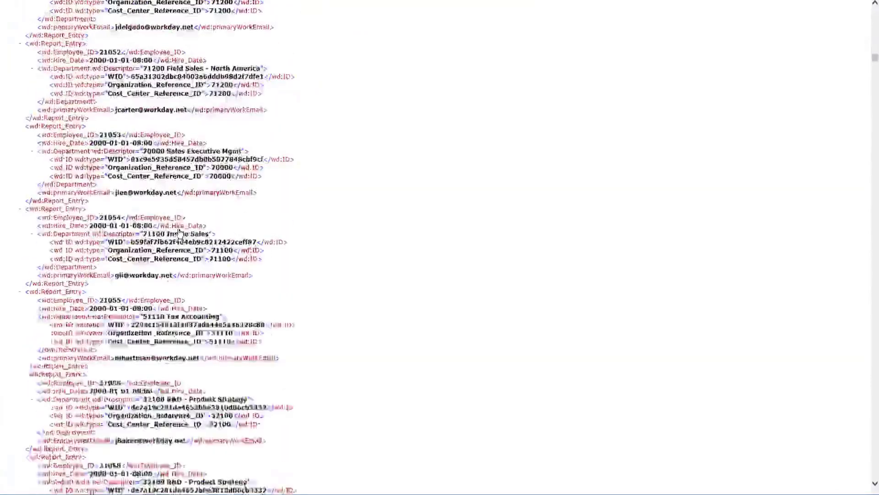
scroll(181, 229, up, 20)
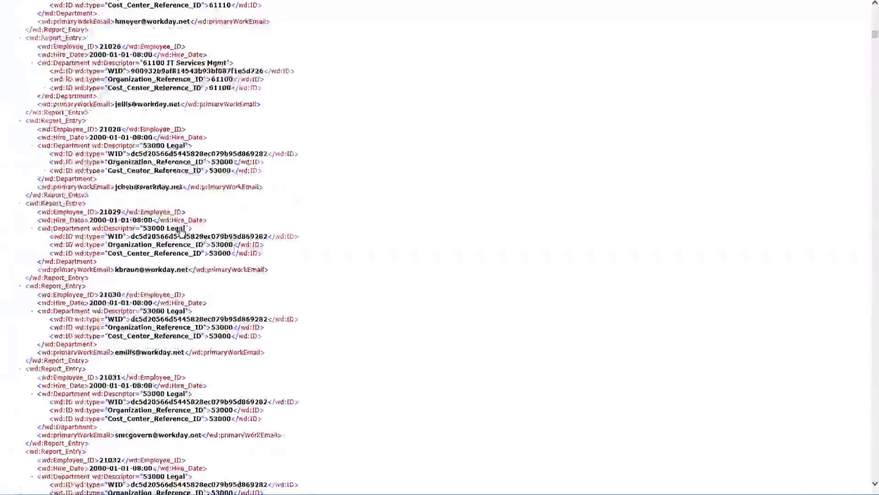
scroll(183, 228, up, 15)
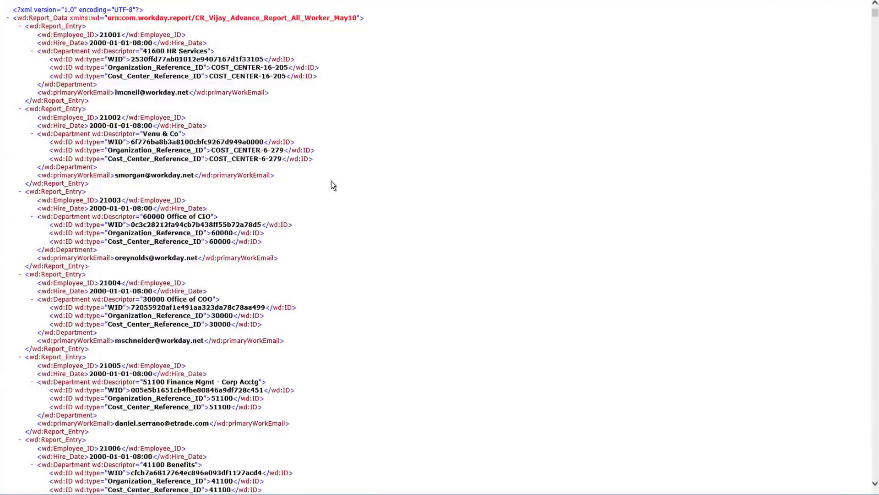
key(ctrl+w)
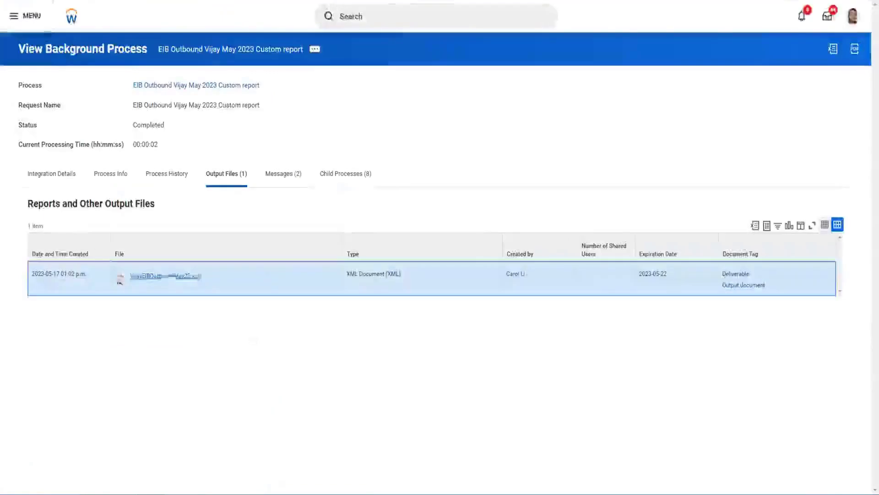
Step: Edit the process's outbound EIB and set the Alternate Output Format of its Get Data settings to JSON
click(61, 175)
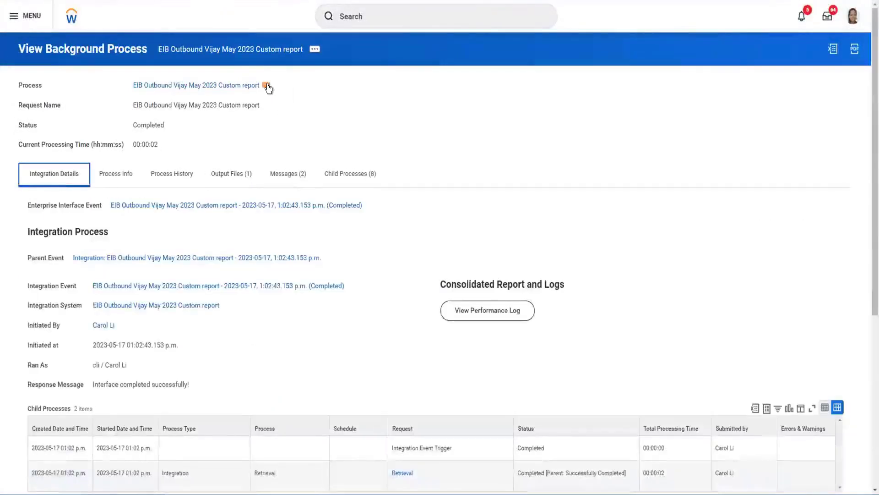
click(266, 86)
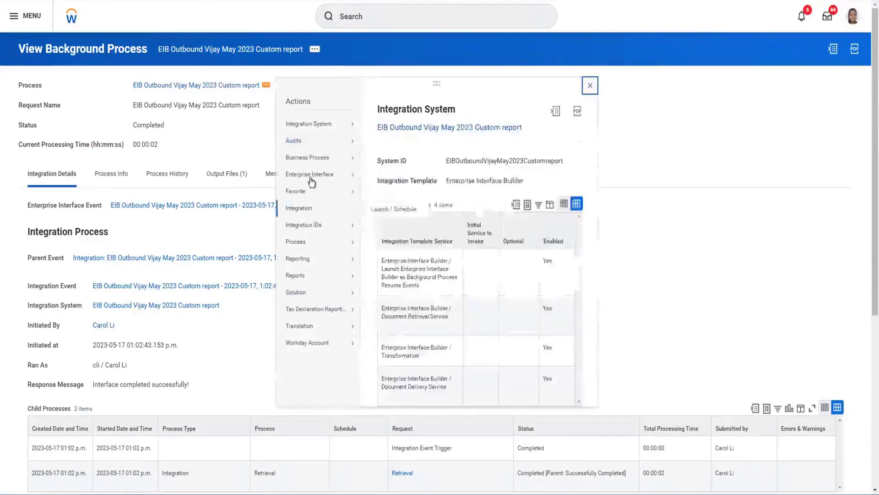
mouse_move(311, 182)
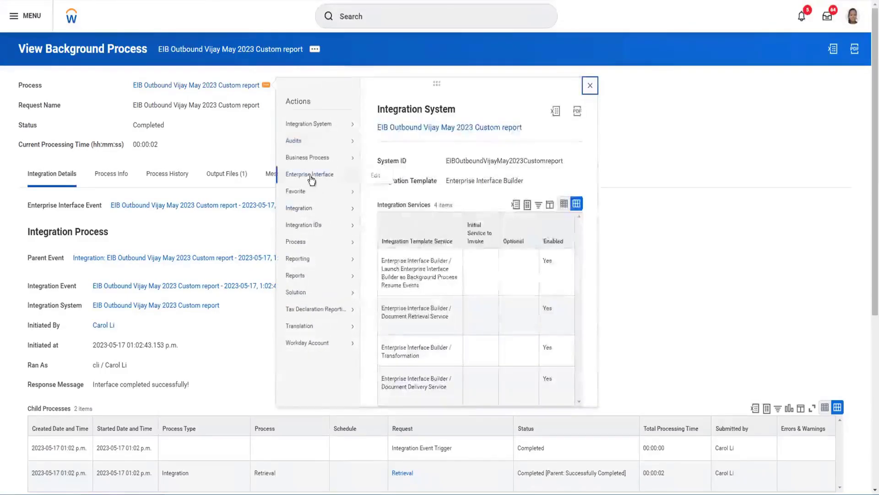
click(376, 176)
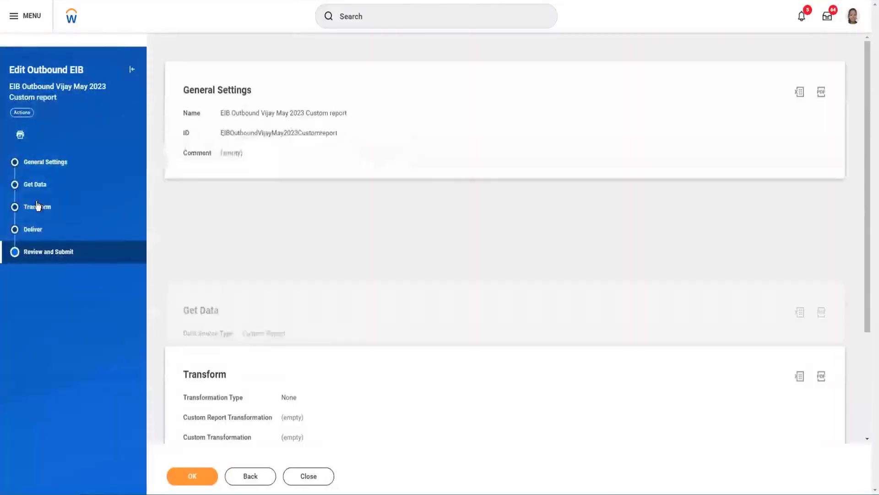
click(39, 188)
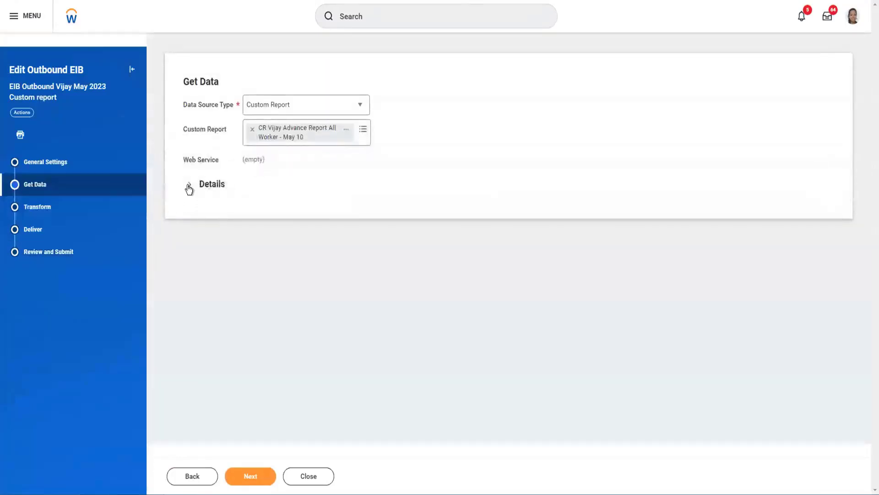
click(189, 186)
click(353, 210)
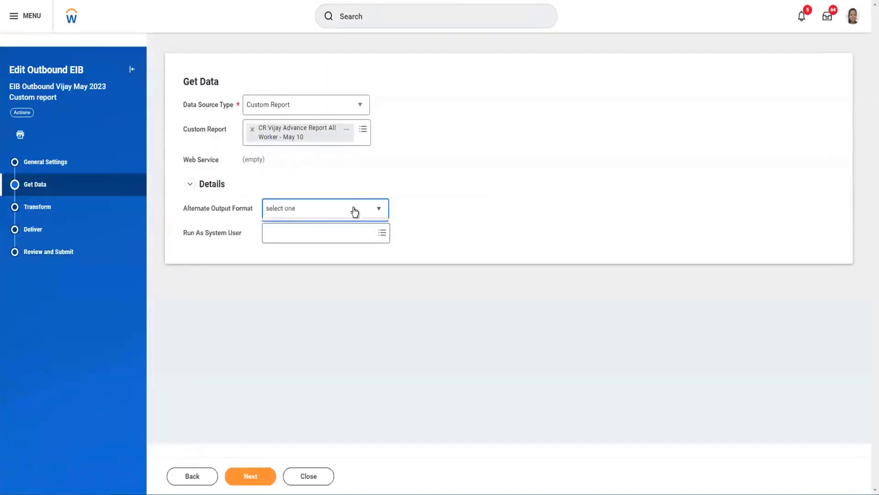
click(281, 276)
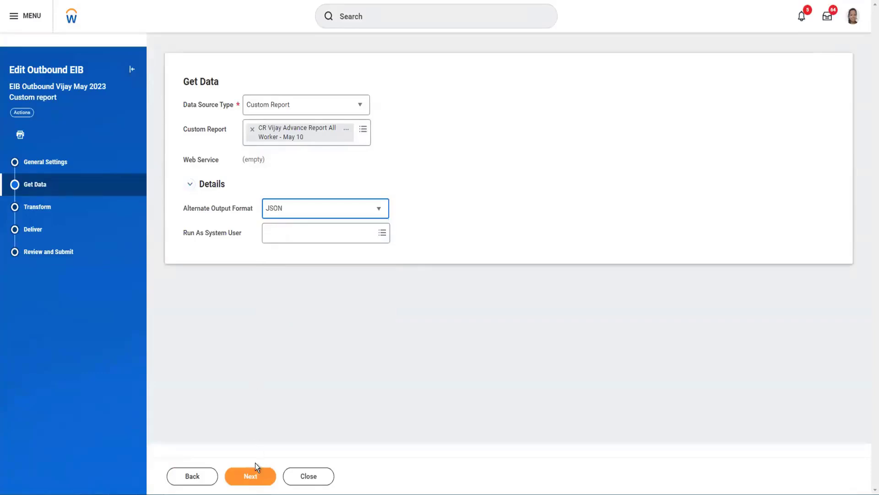
click(252, 476)
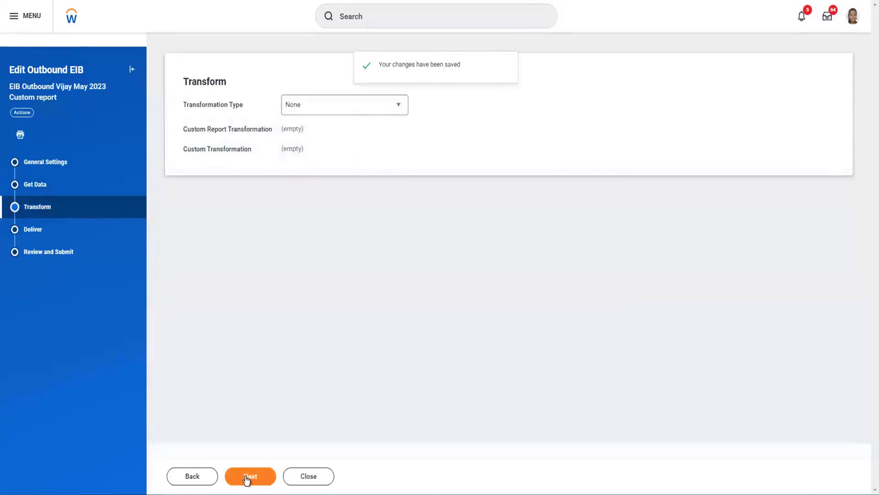
Step: Set the EIB's delivery file name to VijayEIBOutboundMay23.json and submit the edited EIB
click(265, 479)
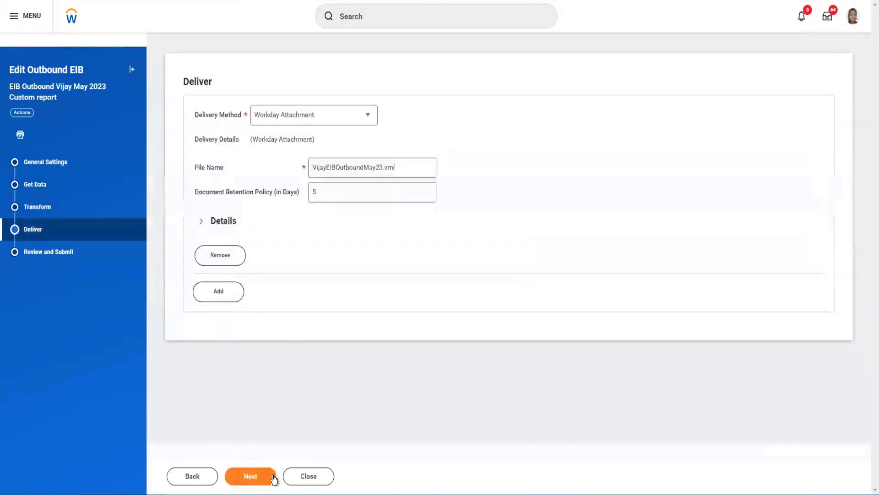
click(250, 478)
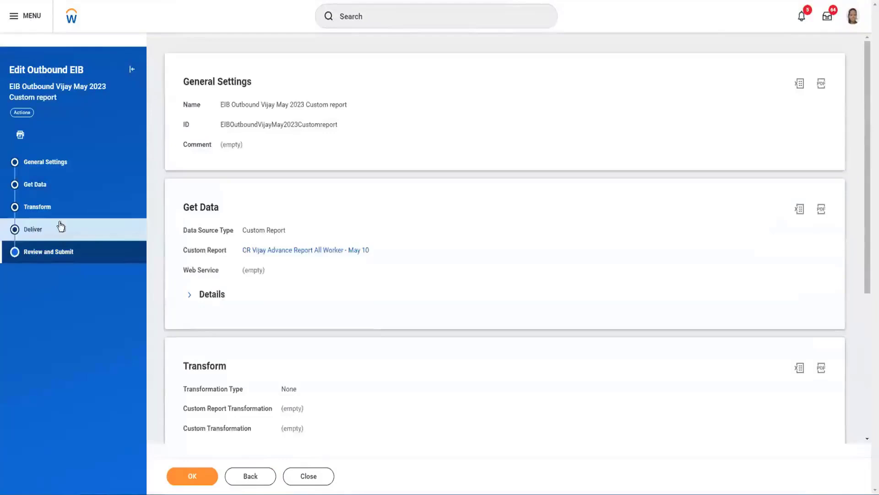
click(59, 226)
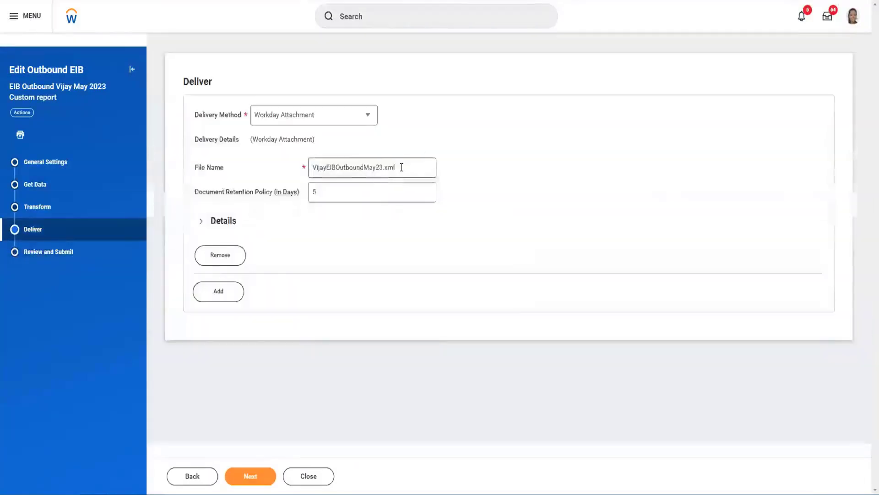
click(402, 167)
key(BackSpace)
key(BackSpace)
key(BackSpace)
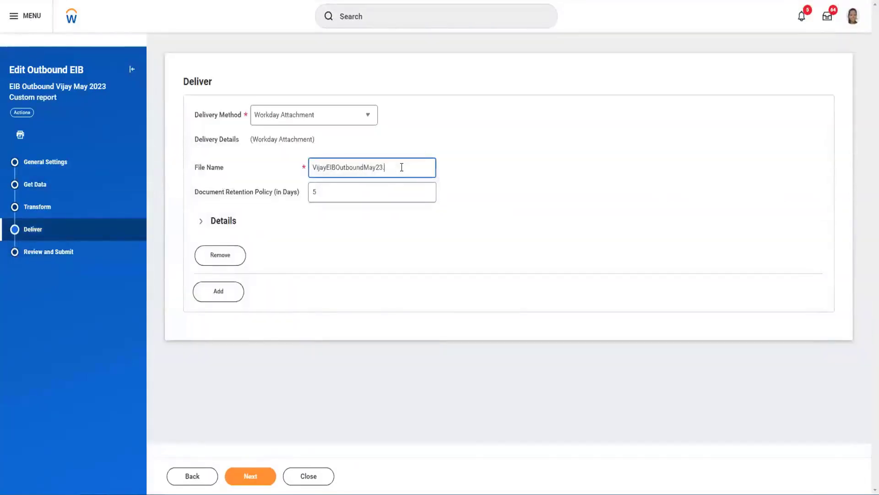
text(json)
click(254, 479)
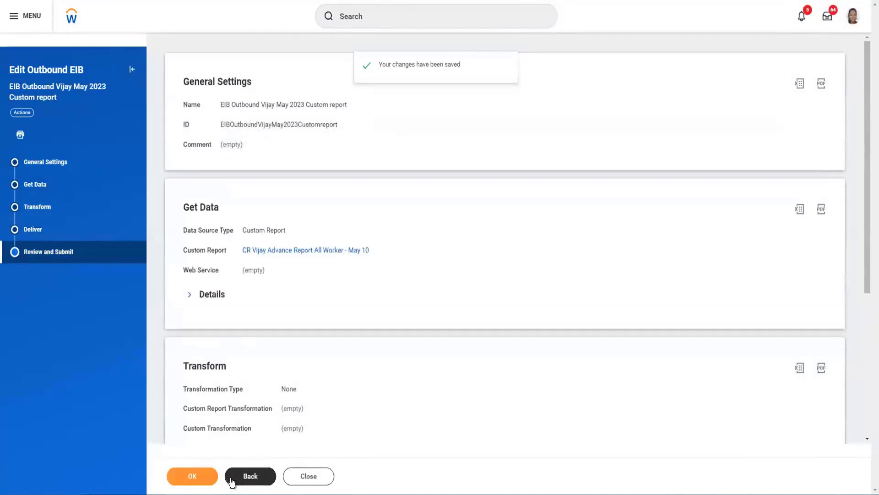
click(191, 476)
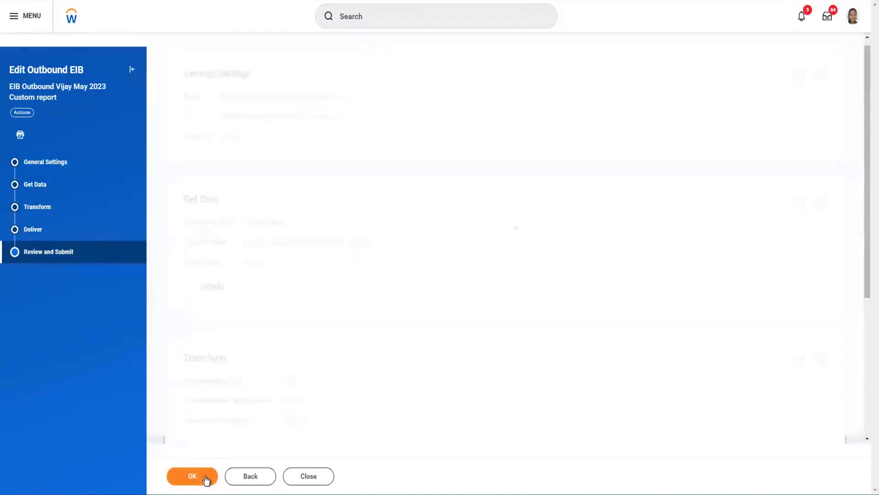
click(193, 472)
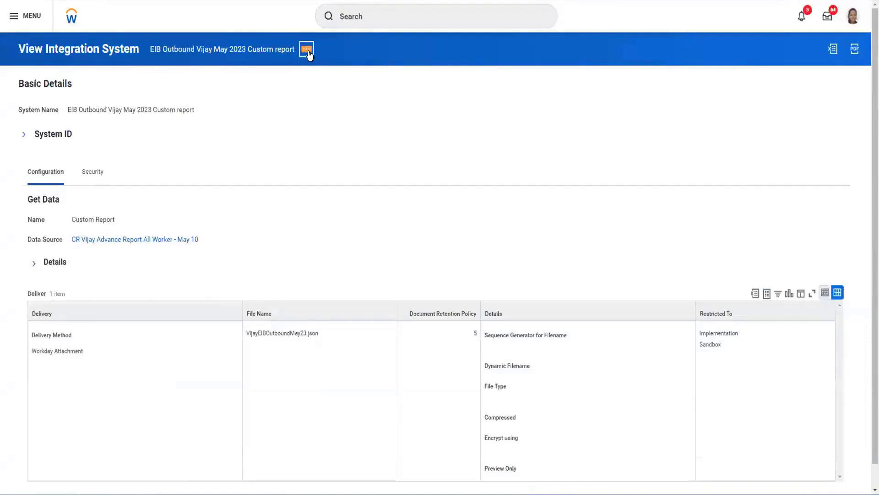
Step: Launch the outbound EIB with the Run Now frequency and system default criteria, and refresh its background process until it completes
click(307, 50)
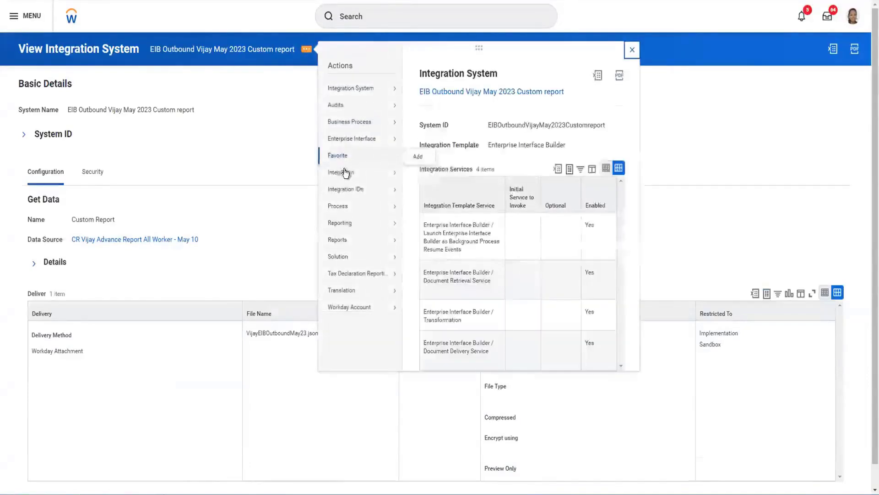
click(420, 174)
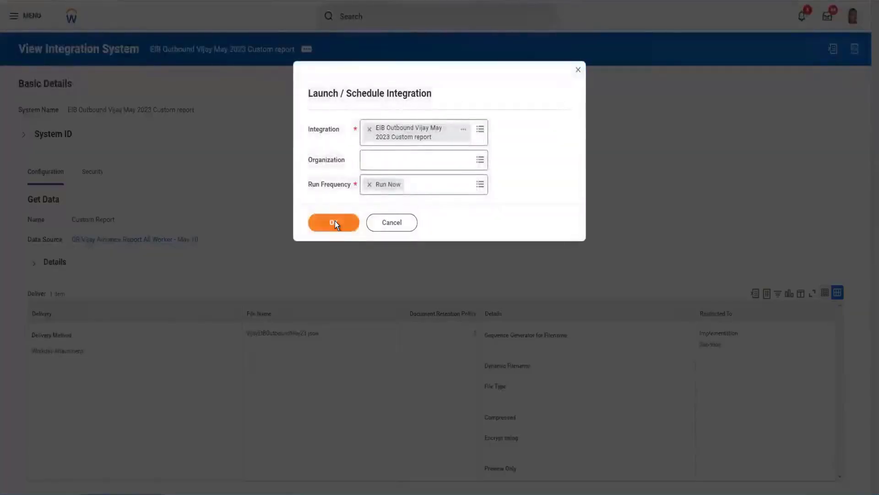
click(335, 223)
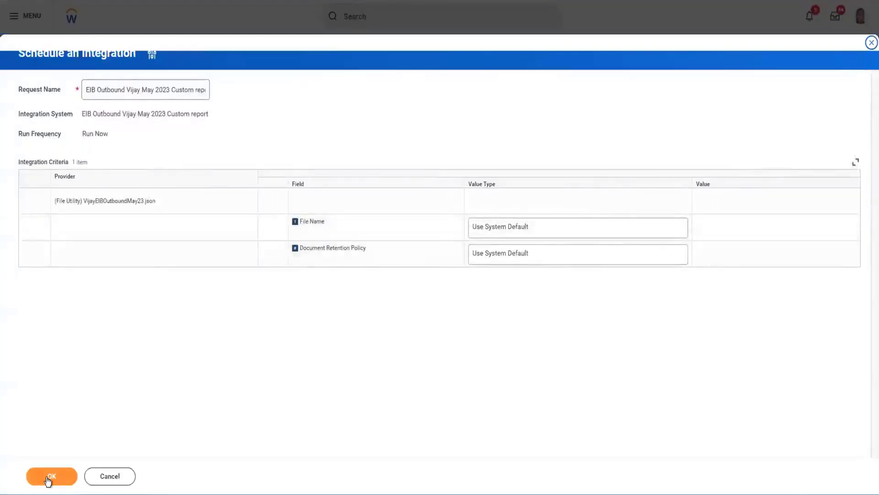
click(47, 477)
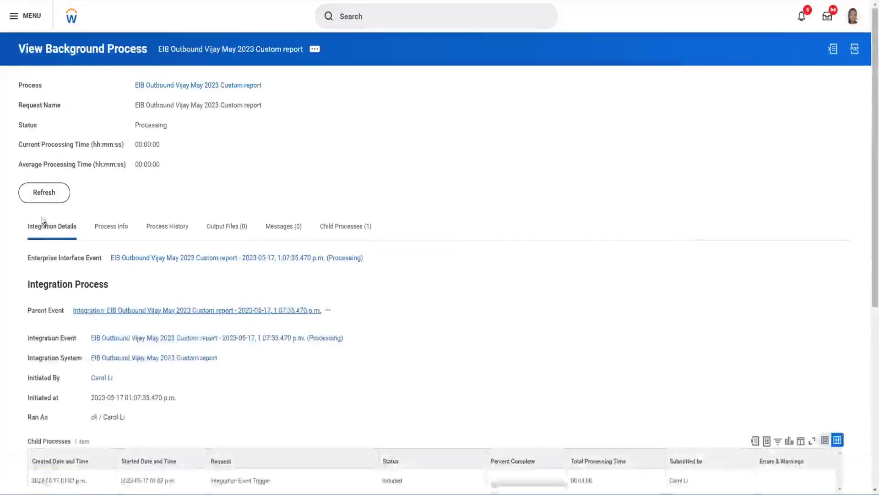
click(42, 194)
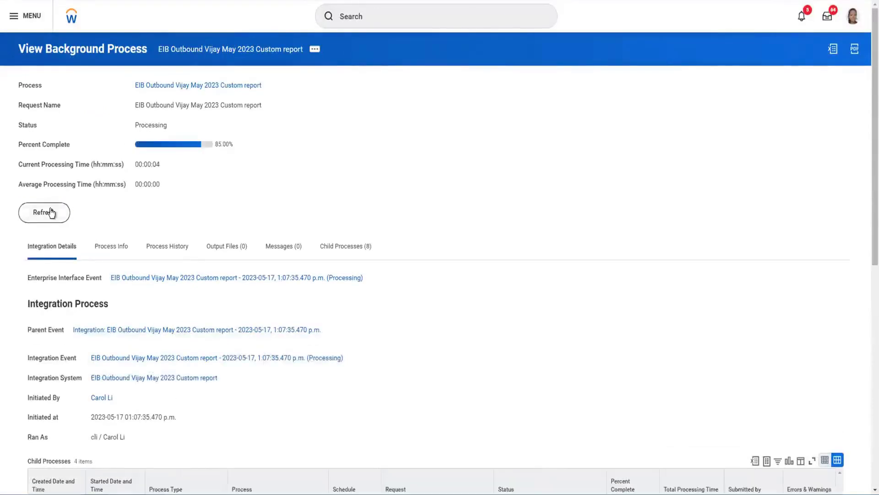
click(51, 212)
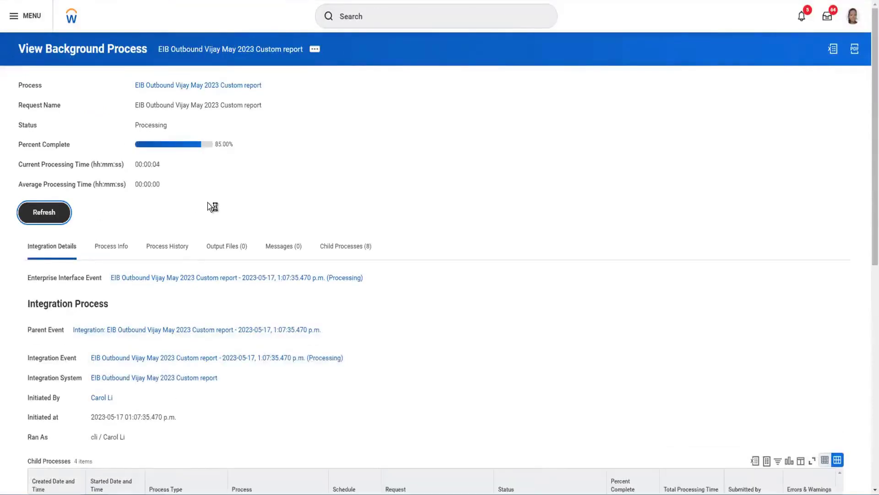
click(37, 217)
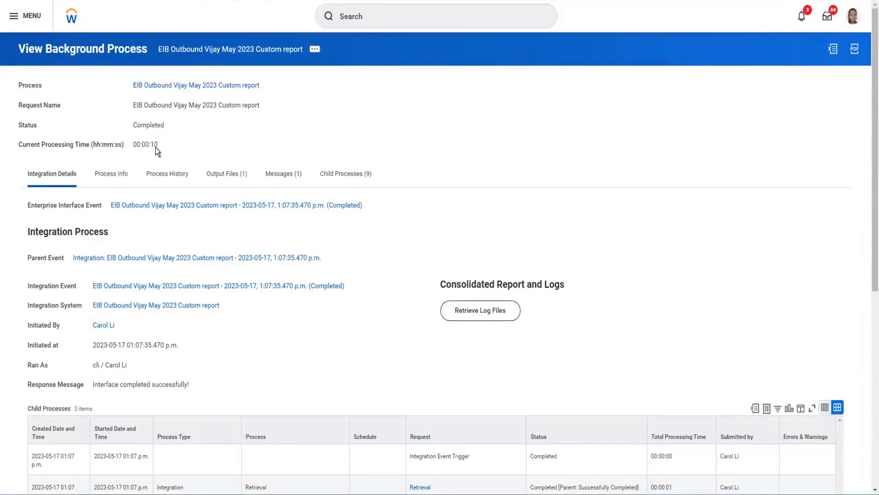
Step: Download the process's output file VijayEIBOutboundMay23.json and open it to examine its report entries
click(227, 175)
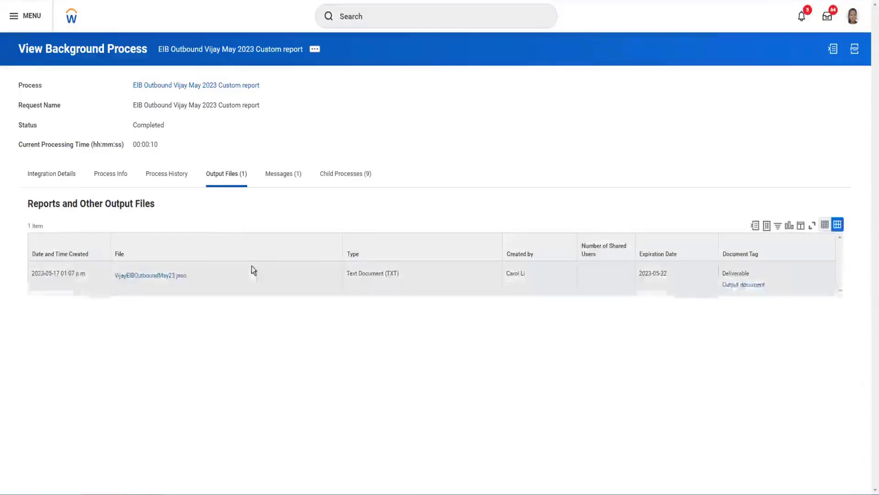
click(144, 276)
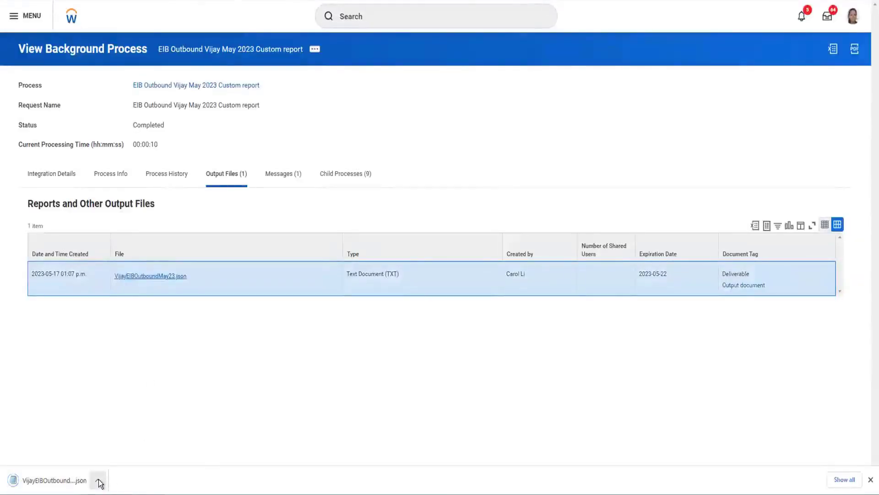
click(100, 481)
click(55, 482)
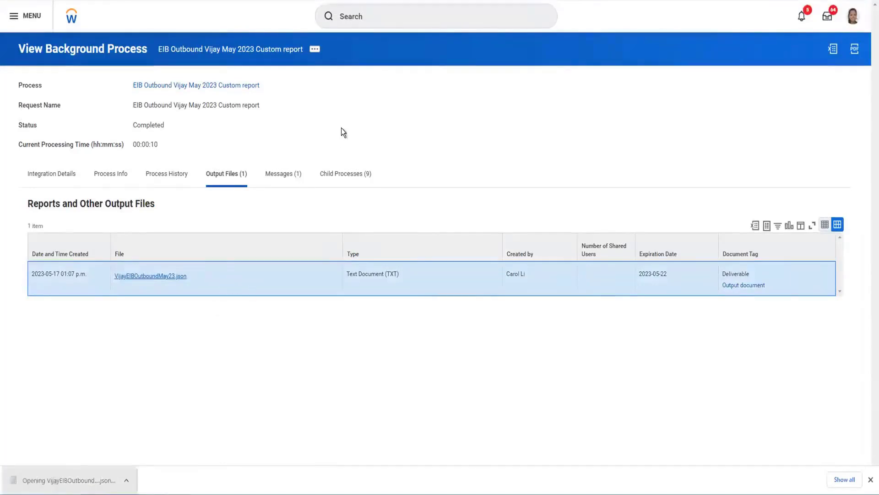
click(78, 482)
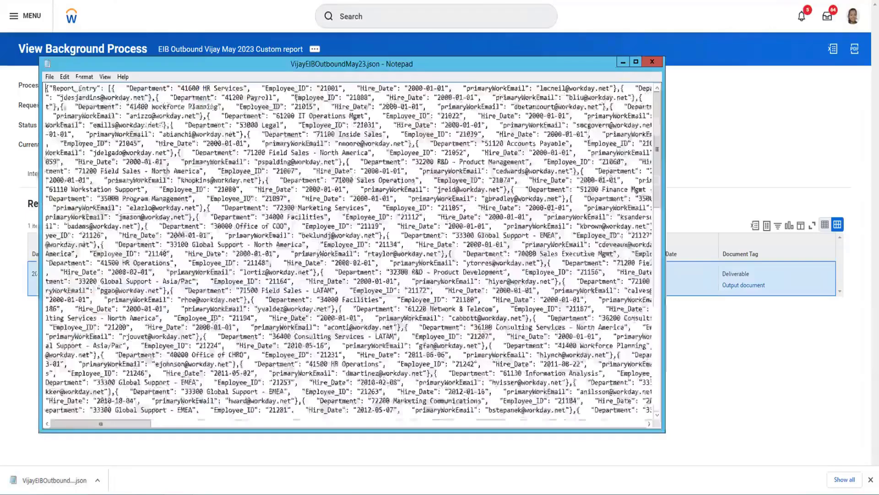
drag(46, 88, 119, 225)
click(653, 62)
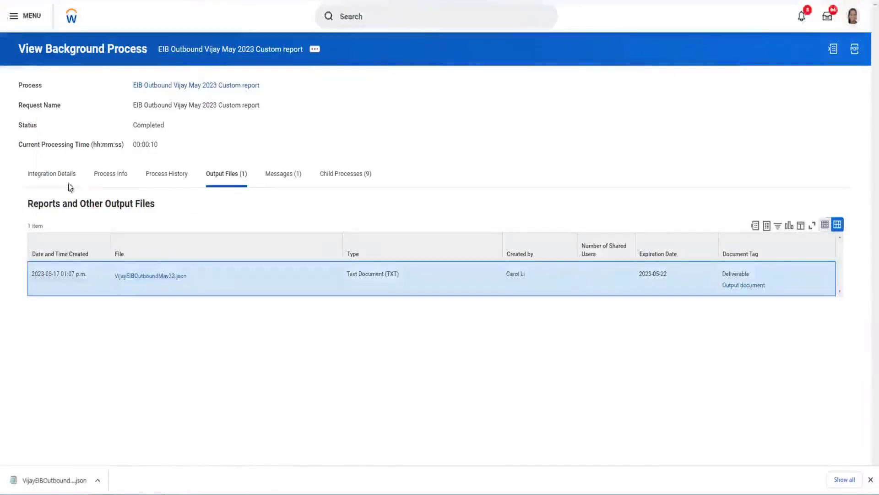
Step: Examine the Report URL under Get Data in the background process's integration details by highlighting it
click(50, 176)
scroll(205, 263, down, 6)
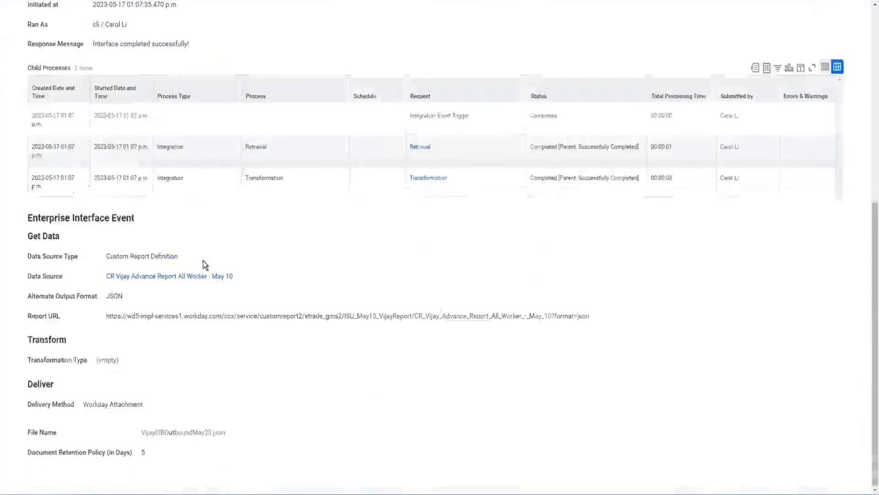
drag(105, 317, 565, 317)
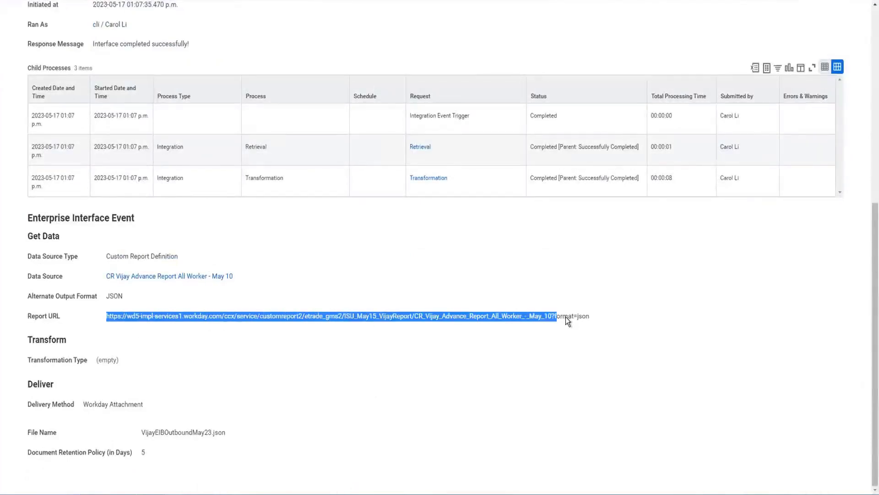